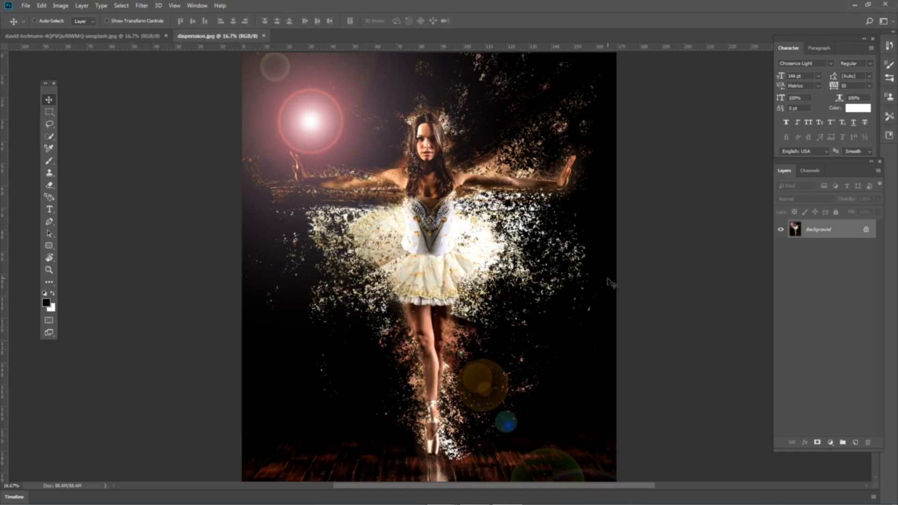
- Compare the original photo with the finished example, close disperssion.jpg, and show the original ballerina photo in full screen mode
{"action": "left_click", "coordinate": [118, 37]}
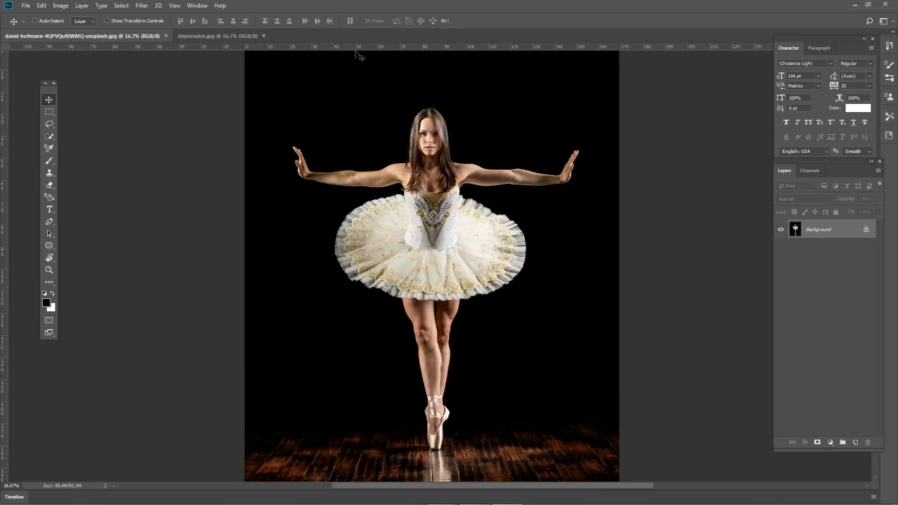
{"action": "left_click", "coordinate": [223, 37]}
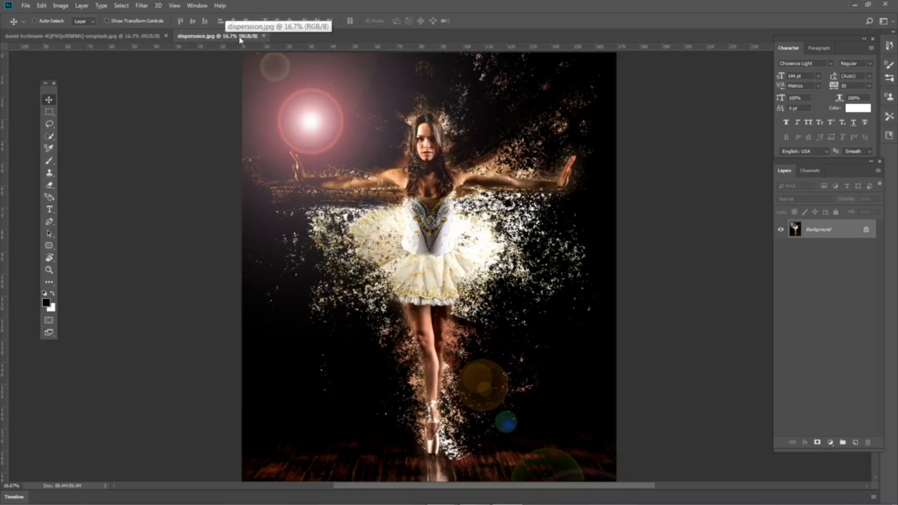
{"action": "left_click", "coordinate": [264, 36]}
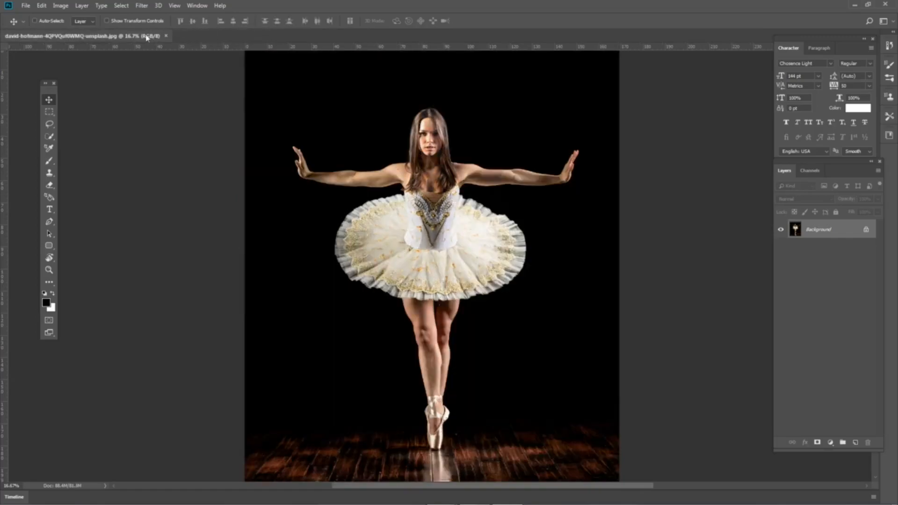
{"action": "left_click_drag", "start_coordinate": [150, 37], "coordinate": [179, 42]}
{"action": "key", "text": "f"}
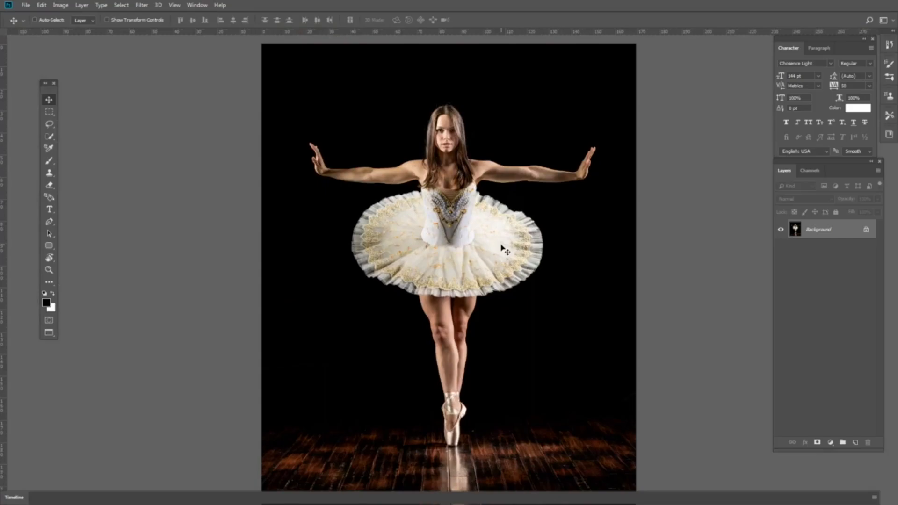
- Duplicate the Background layer and name the copy subject1
{"action": "key", "text": "ctrl+j"}
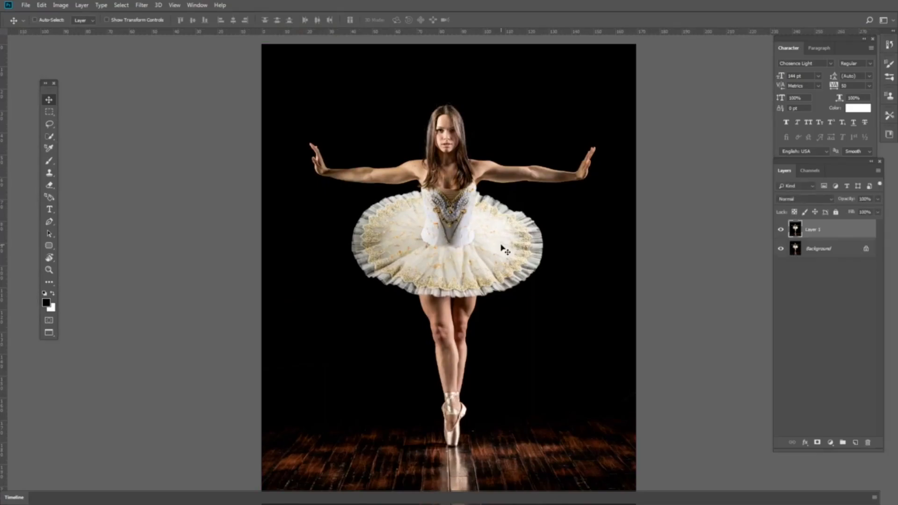
{"action": "key", "text": "ctrl+z"}
{"action": "left_click_drag", "start_coordinate": [831, 230], "coordinate": [859, 444]}
{"action": "double_click", "coordinate": [828, 230]}
{"action": "type", "text": "subject1"}
{"action": "key", "text": "Return"}
- Select the dancer with Select Subject and add the missed patch under the upper arm with the Lasso tool
{"action": "left_click", "coordinate": [126, 5]}
{"action": "left_click", "coordinate": [135, 113]}
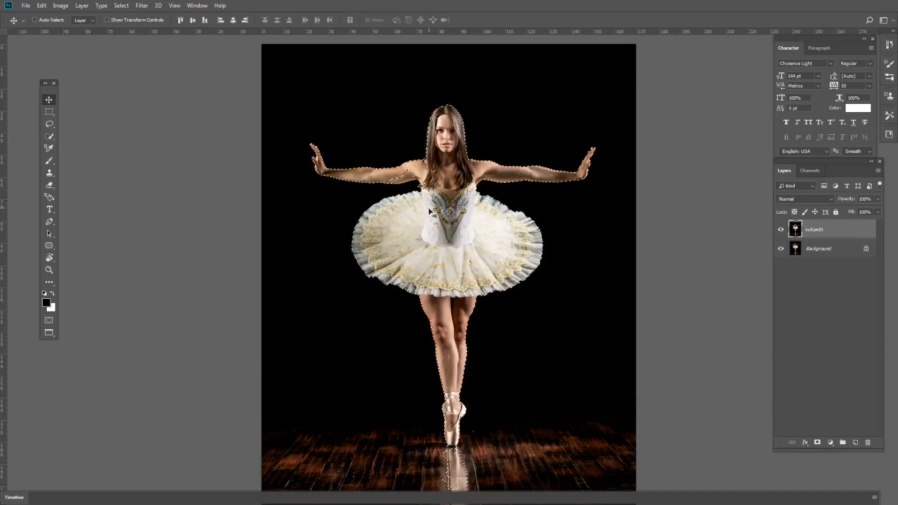
{"action": "scroll", "coordinate": [429, 195], "scroll_direction": "up", "scroll_amount": 2}
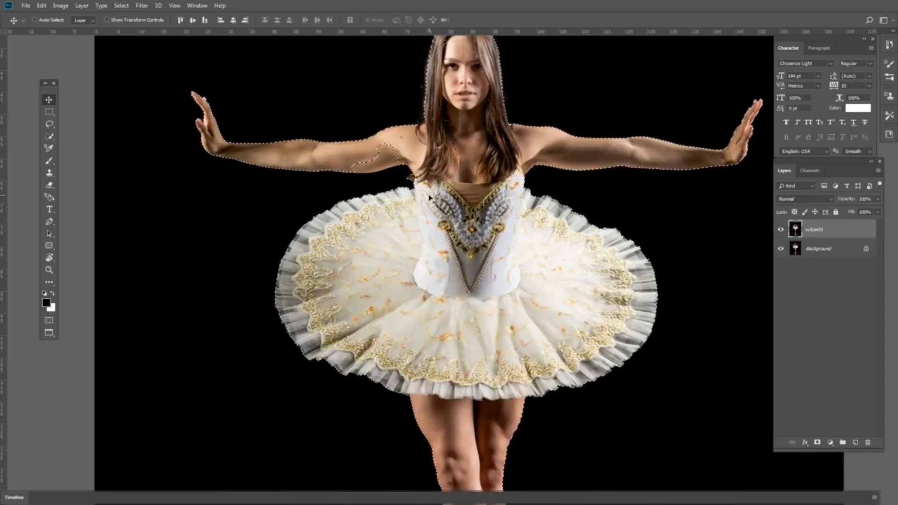
{"action": "scroll", "coordinate": [402, 187], "scroll_direction": "up", "scroll_amount": 3}
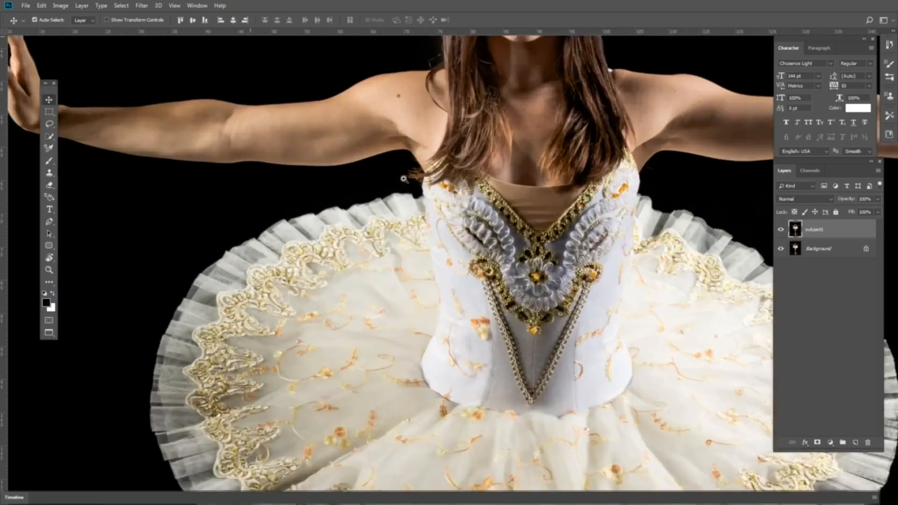
{"action": "scroll", "coordinate": [389, 206], "scroll_direction": "up", "scroll_amount": 2}
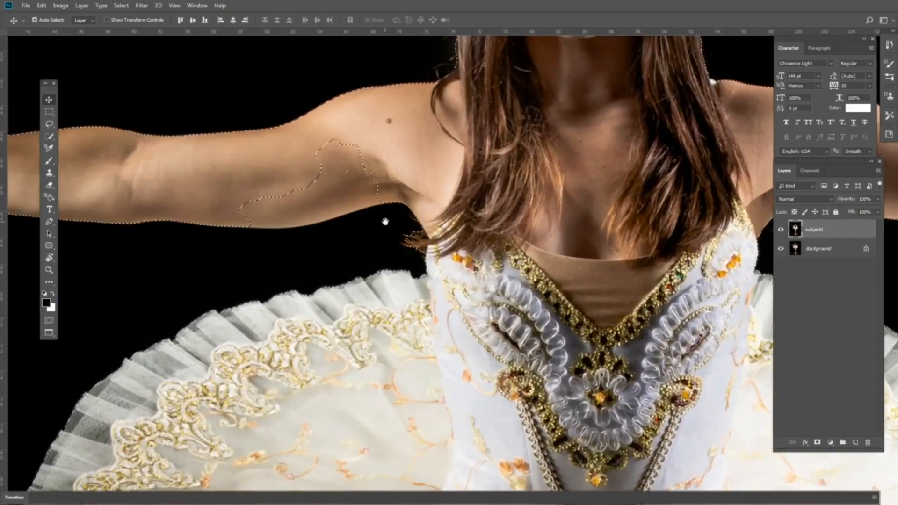
{"action": "left_click", "coordinate": [48, 124]}
{"action": "left_click", "coordinate": [78, 126]}
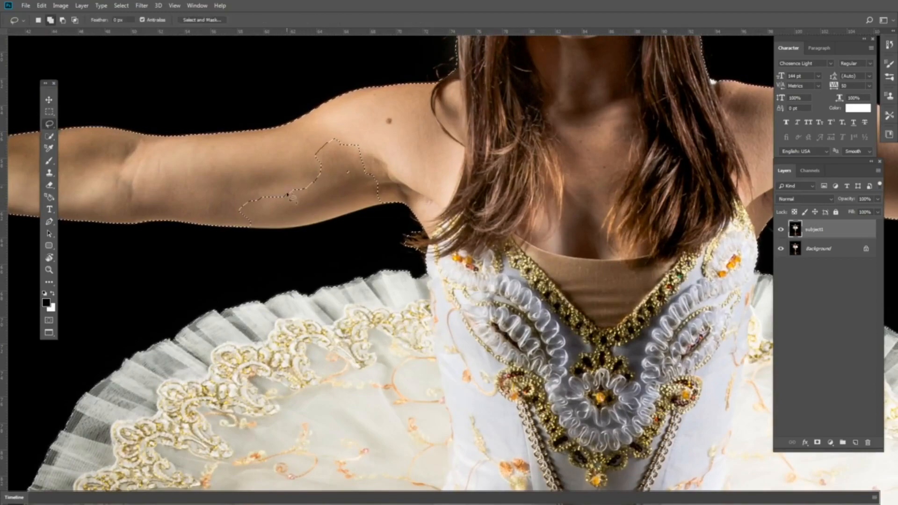
{"action": "left_click_drag", "start_coordinate": [295, 202], "coordinate": [273, 261]}
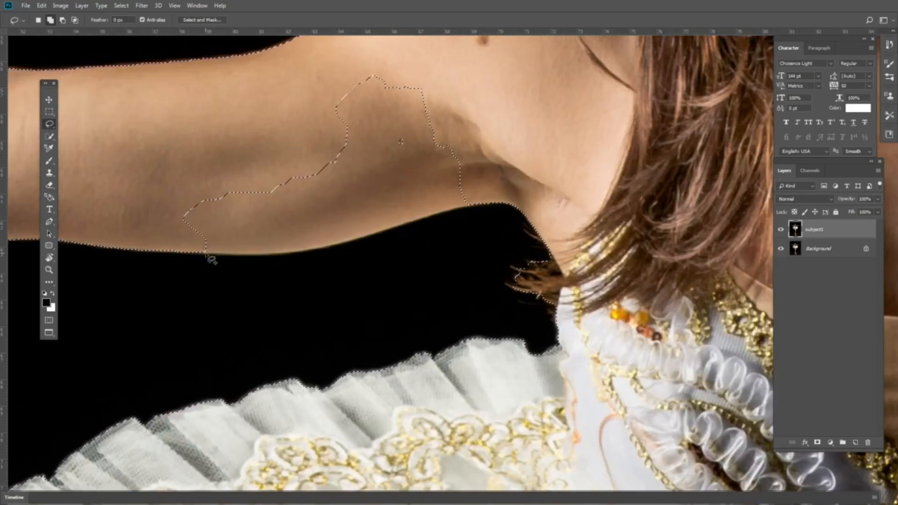
{"action": "mouse_move", "coordinate": [205, 255]}
{"action": "left_mouse_down"}
{"action": "mouse_move", "coordinate": [293, 257]}
{"action": "mouse_move", "coordinate": [467, 209]}
{"action": "mouse_move", "coordinate": [487, 195]}
{"action": "mouse_move", "coordinate": [490, 157]}
{"action": "mouse_move", "coordinate": [429, 67]}
{"action": "mouse_move", "coordinate": [352, 54]}
{"action": "mouse_move", "coordinate": [166, 129]}
{"action": "mouse_move", "coordinate": [158, 169]}
{"action": "mouse_move", "coordinate": [208, 255]}
{"action": "left_mouse_up"}
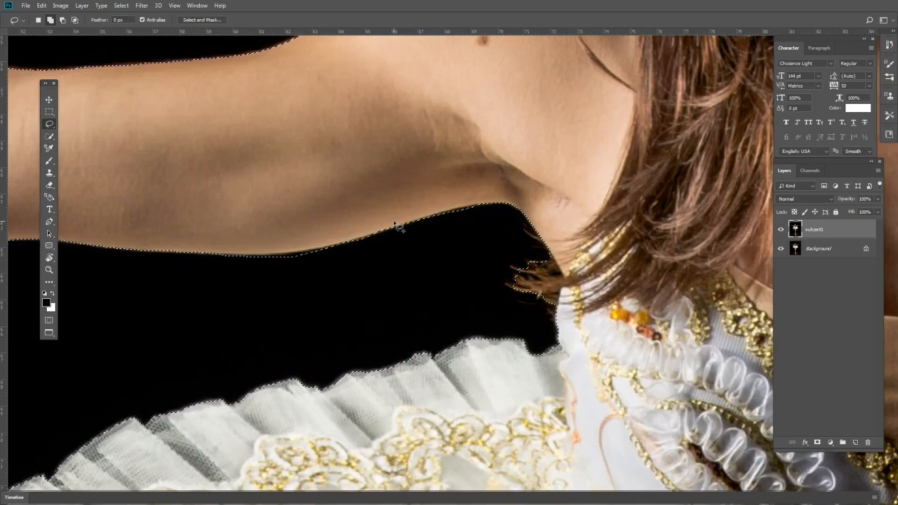
- Check the selection around the dancer and copy the selected figure onto a new layer
{"action": "scroll", "coordinate": [445, 221], "scroll_direction": "down", "scroll_amount": 4}
{"action": "scroll", "coordinate": [444, 220], "scroll_direction": "down", "scroll_amount": 5}
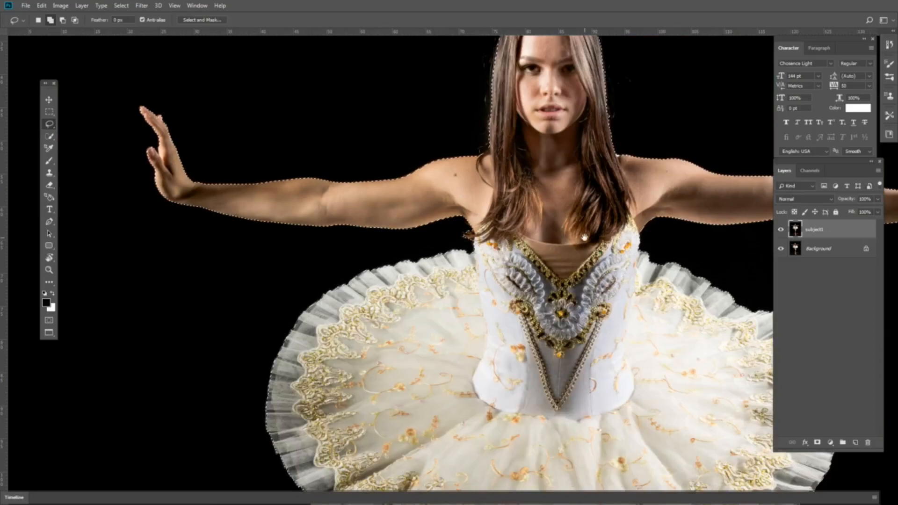
{"action": "scroll", "coordinate": [549, 268], "scroll_direction": "up", "scroll_amount": 2}
{"action": "scroll", "coordinate": [526, 201], "scroll_direction": "down", "scroll_amount": 2}
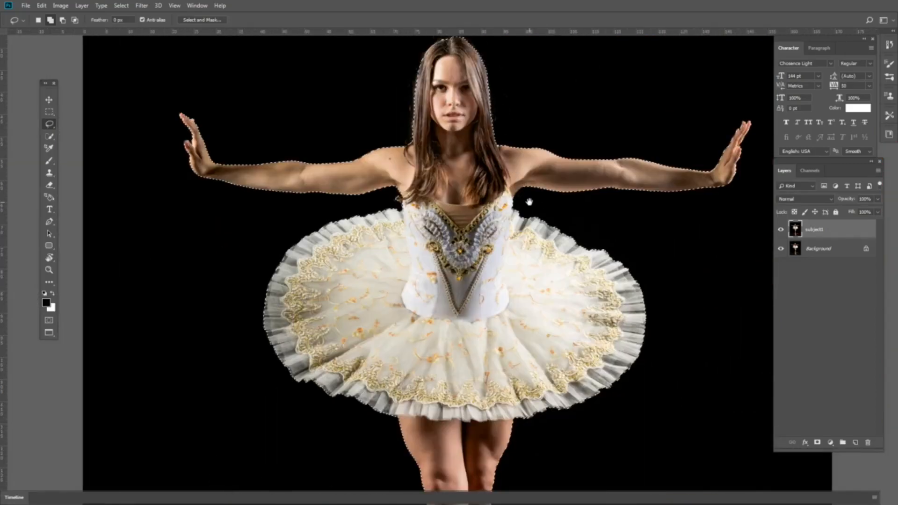
{"action": "scroll", "coordinate": [519, 201], "scroll_direction": "down", "scroll_amount": 2}
{"action": "left_click_drag", "start_coordinate": [540, 214], "coordinate": [538, 218]}
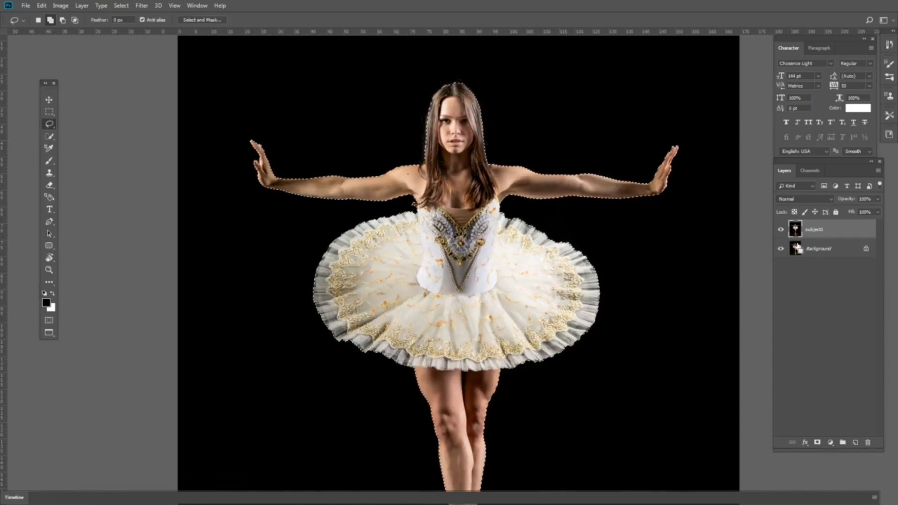
{"action": "key", "text": "ctrl+j"}
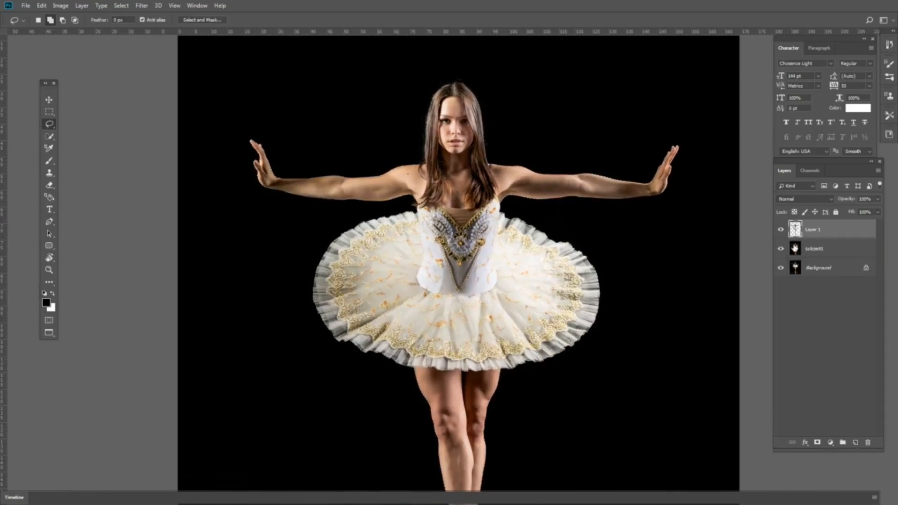
- Hide the subject1 and Background layers and rename the dancer cutout layer as ballet
{"action": "left_click", "coordinate": [780, 249]}
{"action": "left_click", "coordinate": [780, 268]}
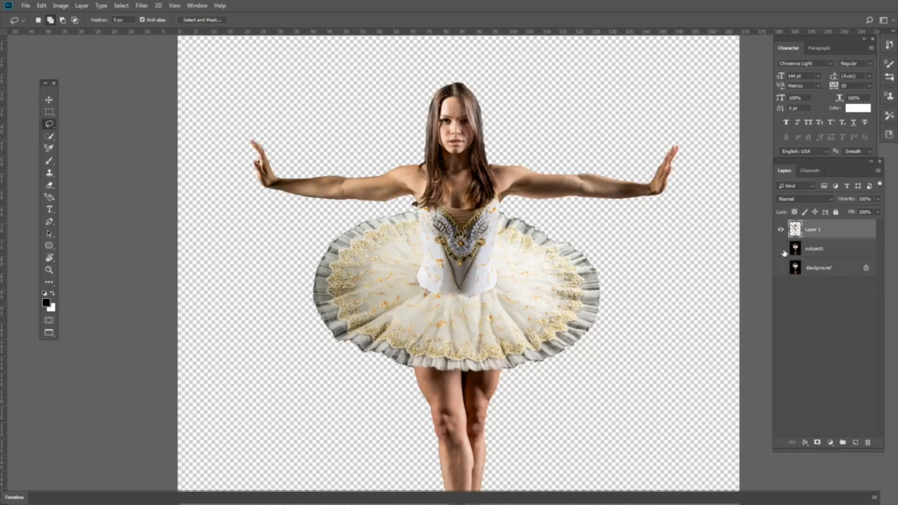
{"action": "double_click", "coordinate": [814, 230]}
{"action": "key", "text": "Return"}
- Hide the ballet layer, show the subject1 layer and make subject1 the active layer
{"action": "left_click", "coordinate": [781, 229]}
{"action": "left_click", "coordinate": [781, 248]}
{"action": "left_click", "coordinate": [816, 248]}
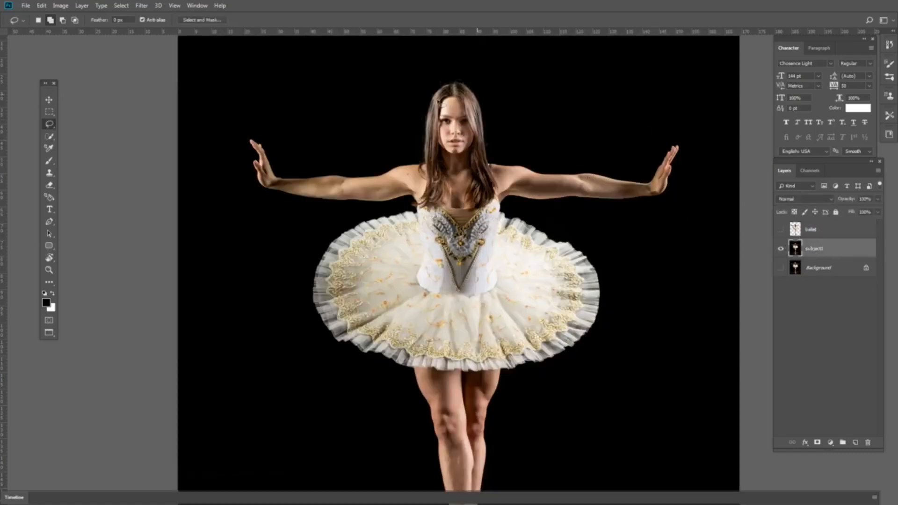
{"action": "key", "text": "ctrl+shift+n"}
{"action": "key", "text": "Return"}
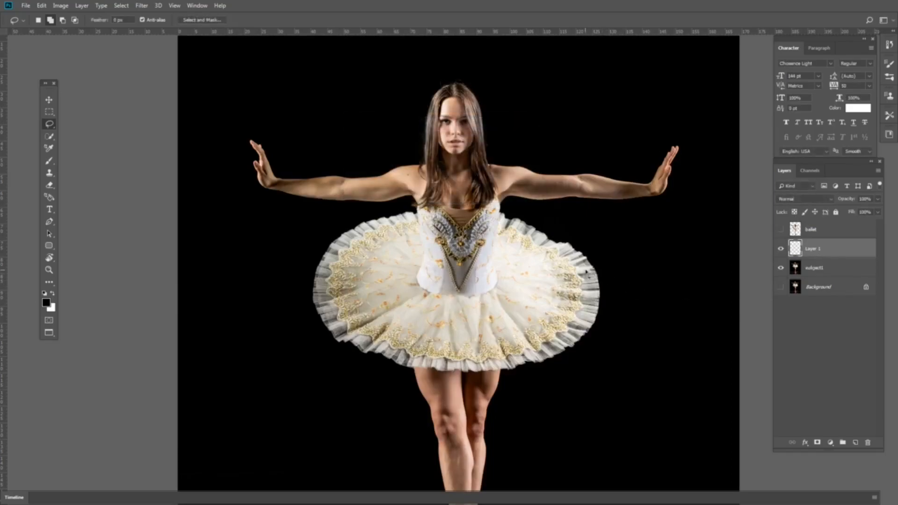
{"action": "key", "text": "b"}
{"action": "mouse_move", "coordinate": [446, 236]}
{"action": "left_mouse_down"}
{"action": "mouse_move", "coordinate": [453, 192]}
{"action": "mouse_move", "coordinate": [435, 200]}
{"action": "mouse_move", "coordinate": [453, 194]}
{"action": "left_mouse_up"}
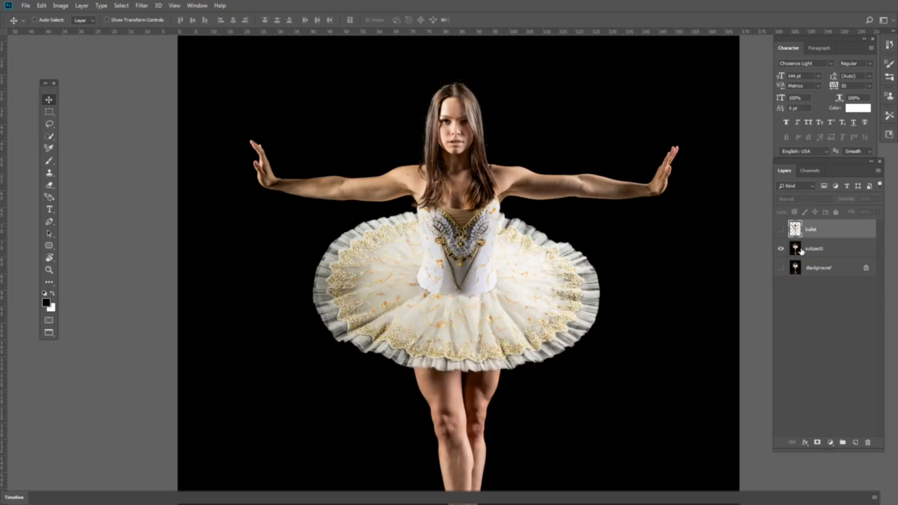
- Show the ballet layer and load its outline as a selection
{"action": "left_click", "coordinate": [782, 231]}
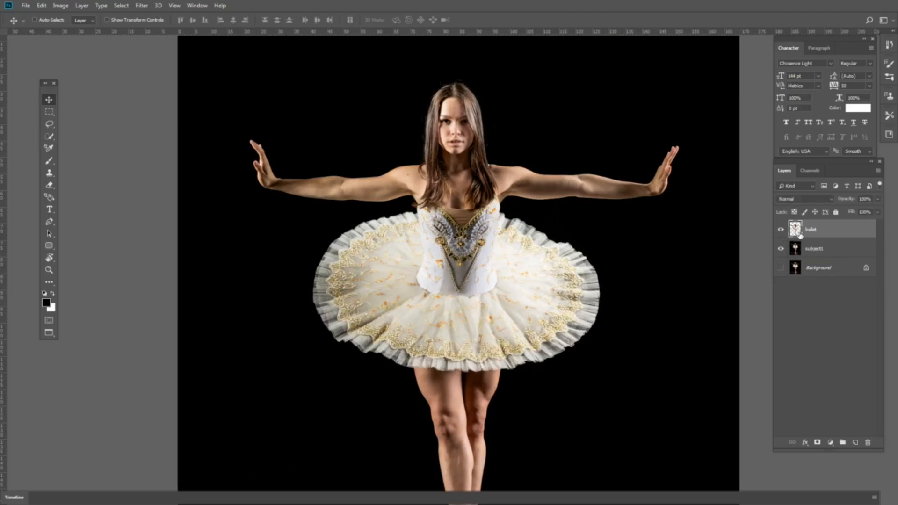
{"action": "key", "text": "ctrl"}
{"action": "left_click", "coordinate": [795, 229], "text": "ctrl"}
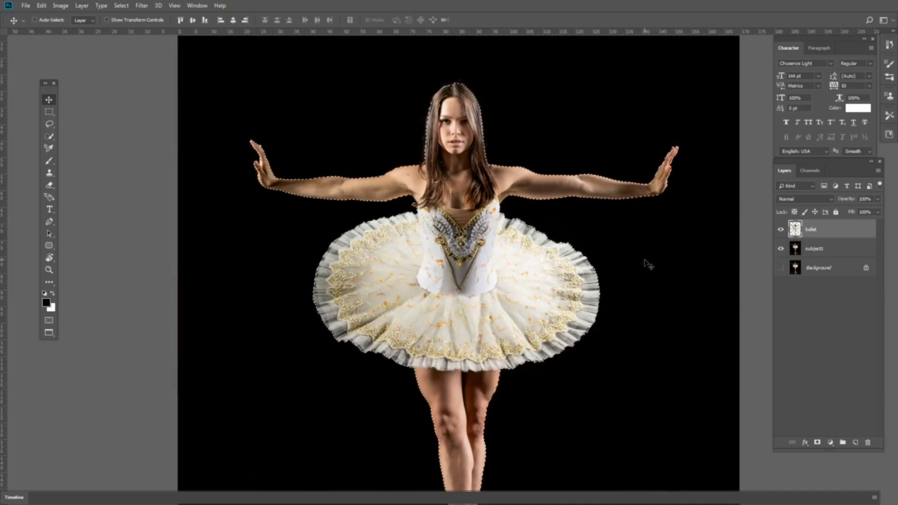
- Fill the selected dancer area on the subject1 layer with Content-Aware, Normal mode at 100% opacity
{"action": "left_click", "coordinate": [831, 254]}
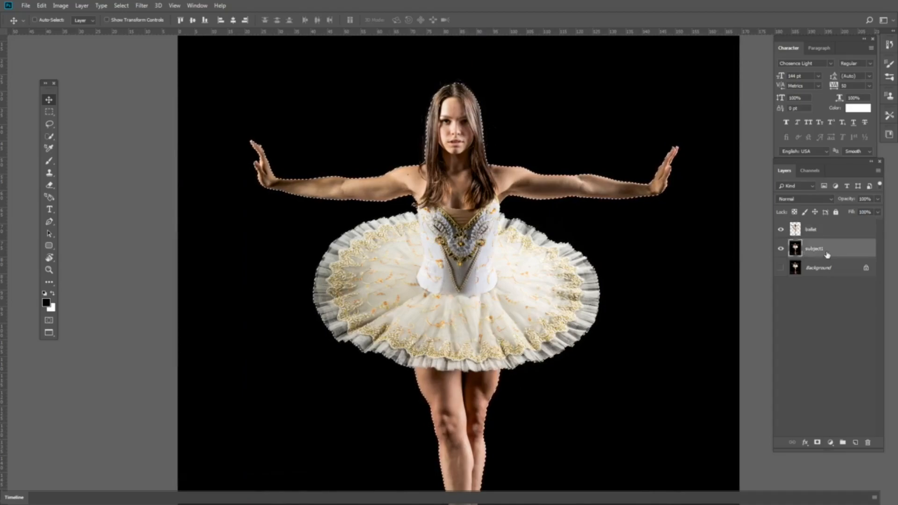
{"action": "left_click", "coordinate": [41, 6]}
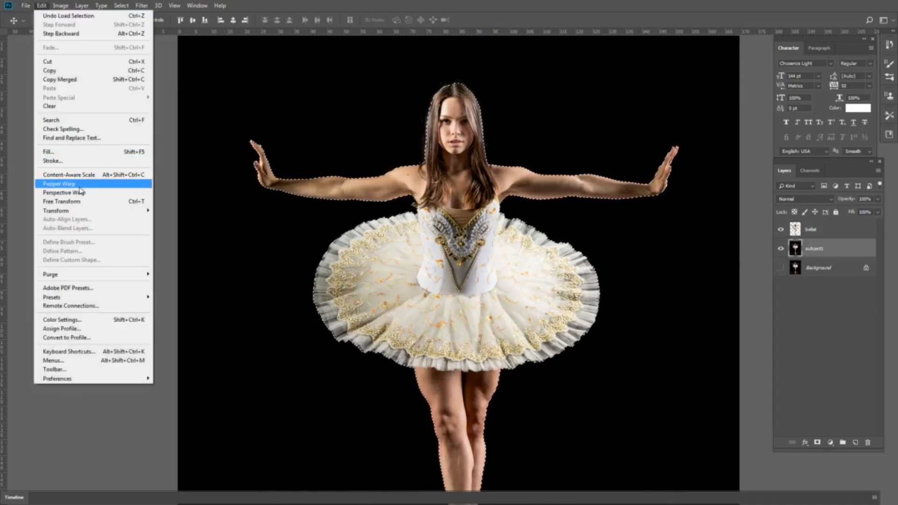
{"action": "left_click", "coordinate": [78, 153]}
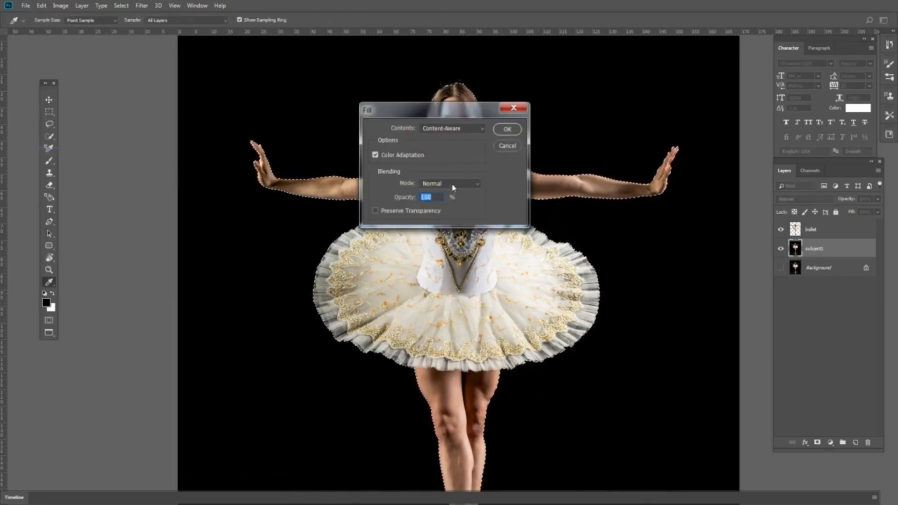
{"action": "left_click", "coordinate": [507, 129]}
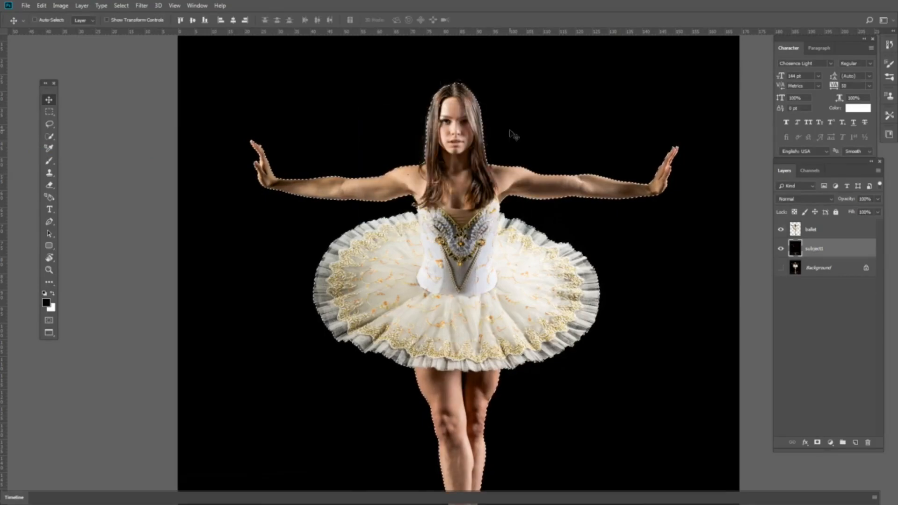
- Hide the ballet layer and clear the selection around the filled silhouette
{"action": "left_click", "coordinate": [780, 229]}
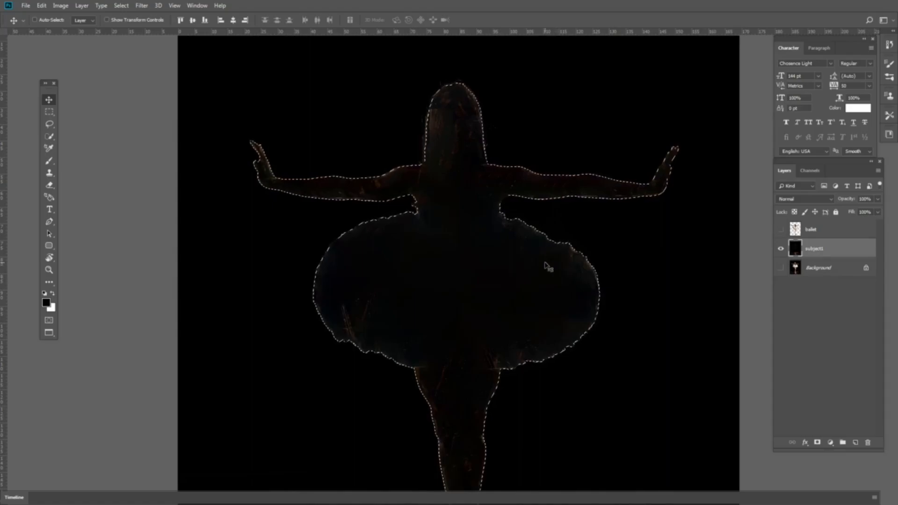
{"action": "key", "text": "ctrl+d"}
{"action": "left_click_drag", "start_coordinate": [478, 202], "coordinate": [474, 241]}
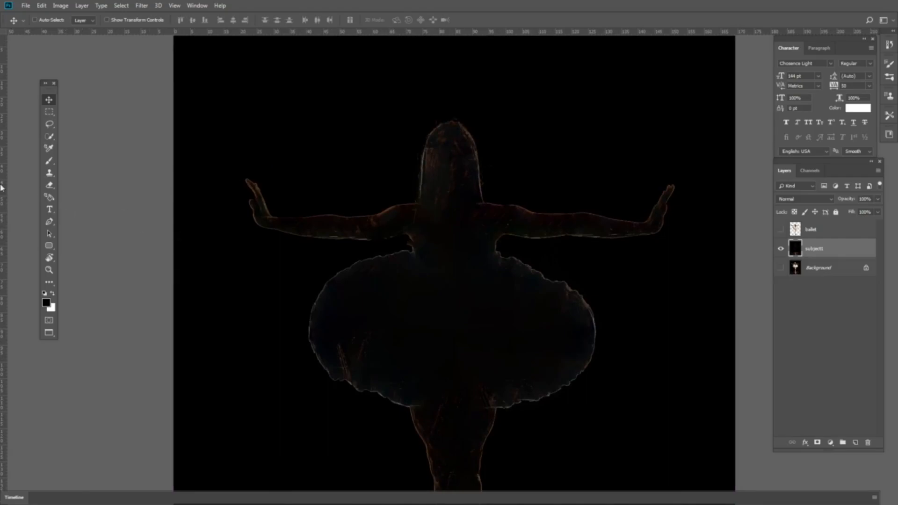
- Paint black over the remaining silhouette of the head, arms, skirt and legs on the subject1 layer with the Brush tool
{"action": "key", "text": "b"}
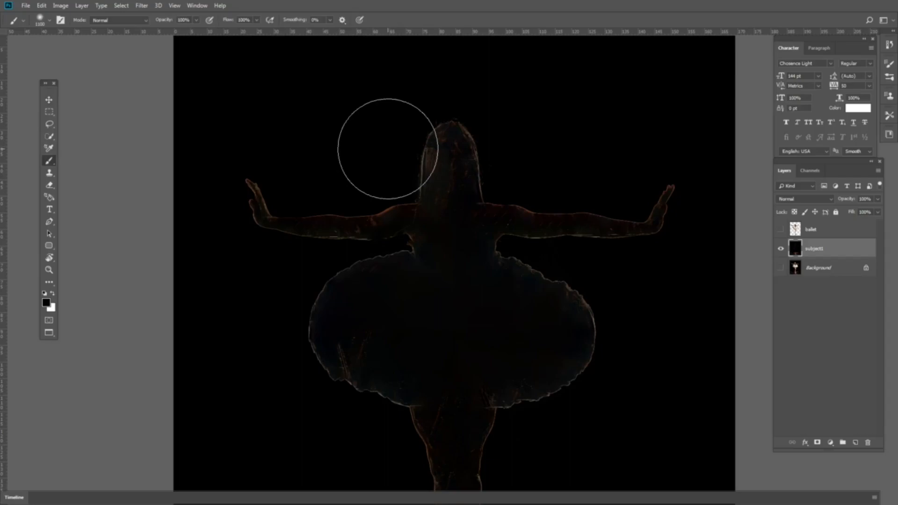
{"action": "key", "text": "["}
{"action": "key", "text": "["}
{"action": "key", "text": "["}
{"action": "key", "text": "["}
{"action": "key", "text": "["}
{"action": "key", "text": "["}
{"action": "mouse_move", "coordinate": [383, 146]}
{"action": "left_mouse_down"}
{"action": "mouse_move", "coordinate": [331, 147]}
{"action": "mouse_move", "coordinate": [452, 153]}
{"action": "mouse_move", "coordinate": [324, 242]}
{"action": "mouse_move", "coordinate": [265, 237]}
{"action": "mouse_move", "coordinate": [255, 245]}
{"action": "mouse_move", "coordinate": [284, 326]}
{"action": "mouse_move", "coordinate": [323, 313]}
{"action": "left_mouse_up"}
{"action": "key", "text": "]"}
{"action": "left_click_drag", "start_coordinate": [584, 272], "coordinate": [575, 270]}
{"action": "key", "text": "]"}
{"action": "key", "text": "]"}
{"action": "key", "text": "]"}
{"action": "mouse_move", "coordinate": [542, 200]}
{"action": "left_mouse_down"}
{"action": "mouse_move", "coordinate": [630, 231]}
{"action": "mouse_move", "coordinate": [648, 205]}
{"action": "left_mouse_up"}
{"action": "left_click_drag", "start_coordinate": [613, 297], "coordinate": [663, 187]}
{"action": "mouse_move", "coordinate": [561, 272]}
{"action": "left_mouse_down"}
{"action": "mouse_move", "coordinate": [529, 273]}
{"action": "mouse_move", "coordinate": [592, 216]}
{"action": "mouse_move", "coordinate": [493, 180]}
{"action": "mouse_move", "coordinate": [535, 155]}
{"action": "left_mouse_up"}
{"action": "left_click_drag", "start_coordinate": [359, 276], "coordinate": [429, 306]}
{"action": "mouse_move", "coordinate": [492, 324]}
{"action": "left_mouse_down"}
{"action": "mouse_move", "coordinate": [458, 229]}
{"action": "mouse_move", "coordinate": [467, 179]}
{"action": "mouse_move", "coordinate": [500, 285]}
{"action": "mouse_move", "coordinate": [475, 350]}
{"action": "mouse_move", "coordinate": [475, 331]}
{"action": "mouse_move", "coordinate": [493, 384]}
{"action": "left_mouse_up"}
- Clone clean floor and dark background over the leftover foot outline at the floor's edge with the Clone Stamp tool
{"action": "key", "text": "s"}
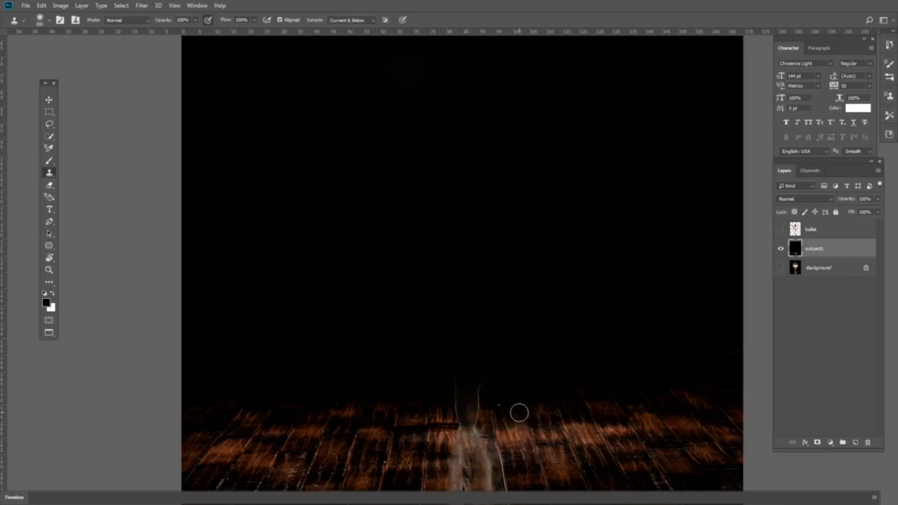
{"action": "key", "text": "]"}
{"action": "key", "text": "]"}
{"action": "key", "text": "]"}
{"action": "key", "text": "]"}
{"action": "key", "text": "]"}
{"action": "left_click", "coordinate": [532, 407], "text": "alt"}
{"action": "left_click_drag", "start_coordinate": [479, 407], "coordinate": [473, 407]}
{"action": "left_click", "coordinate": [533, 359], "text": "alt"}
{"action": "left_click_drag", "start_coordinate": [468, 375], "coordinate": [448, 376]}
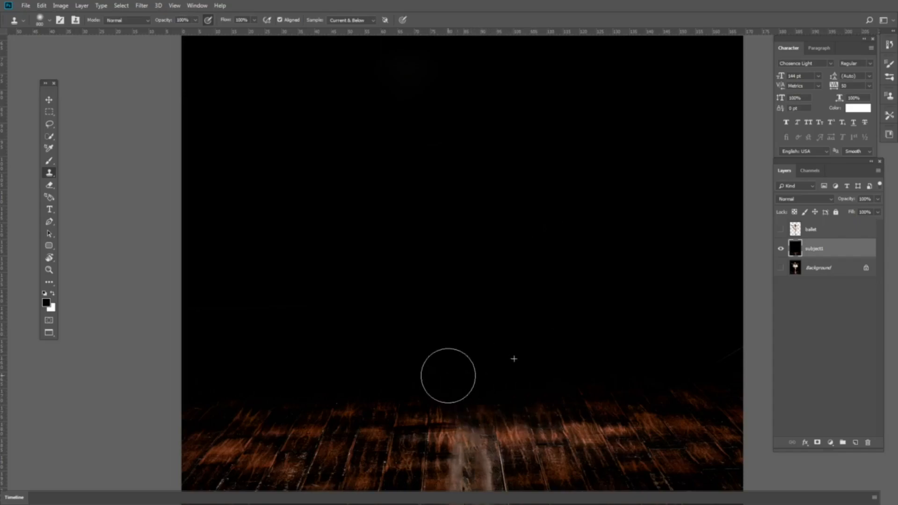
- Brush black over the faint grey smudge left in the upper part of the dark background
{"action": "left_click", "coordinate": [494, 275], "text": "alt"}
{"action": "left_click", "coordinate": [495, 275], "text": "alt"}
{"action": "key", "text": "v"}
{"action": "left_click", "coordinate": [501, 187], "text": "ctrl"}
{"action": "key", "text": "b"}
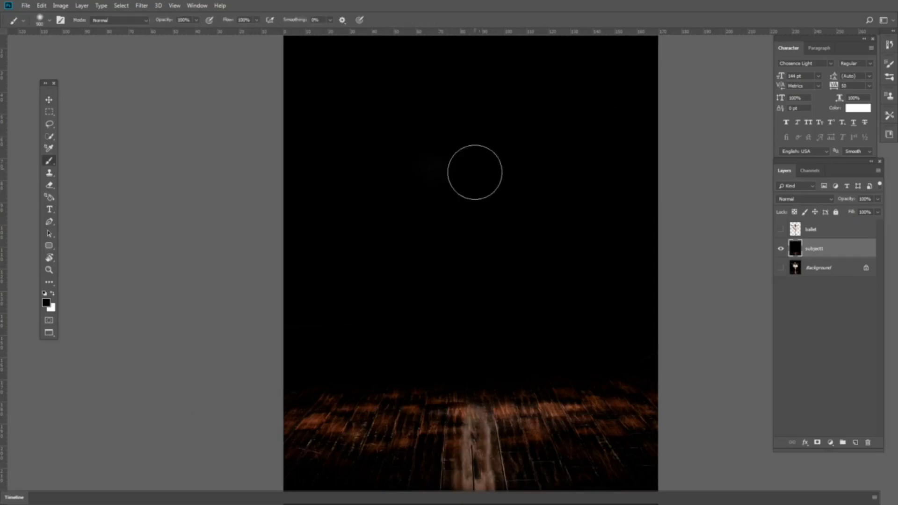
{"action": "left_click_drag", "start_coordinate": [520, 174], "coordinate": [492, 220]}
{"action": "left_click", "coordinate": [501, 140], "text": "ctrl"}
- Show the ballet layer, make it active and duplicate it
{"action": "left_click", "coordinate": [781, 229]}
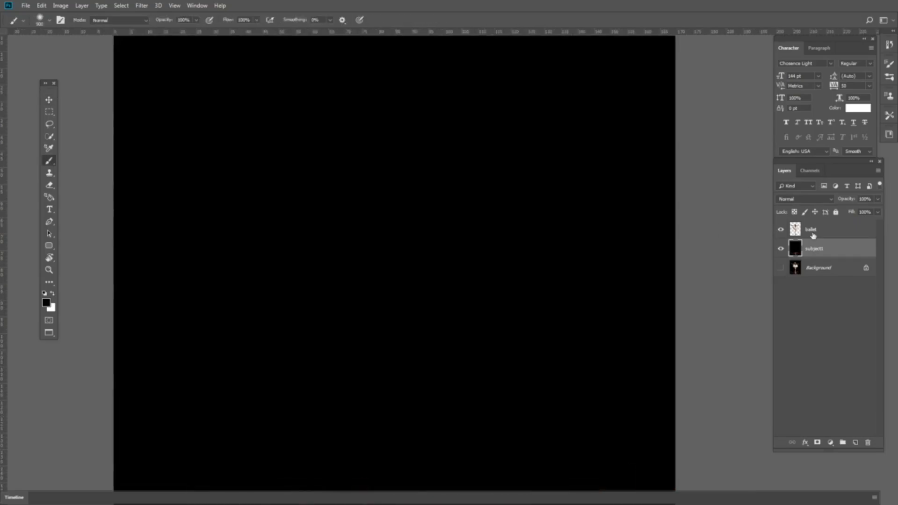
{"action": "left_click", "coordinate": [814, 230]}
{"action": "left_click", "coordinate": [486, 243], "text": "alt"}
{"action": "key", "text": "ctrl+z"}
{"action": "key", "text": "v"}
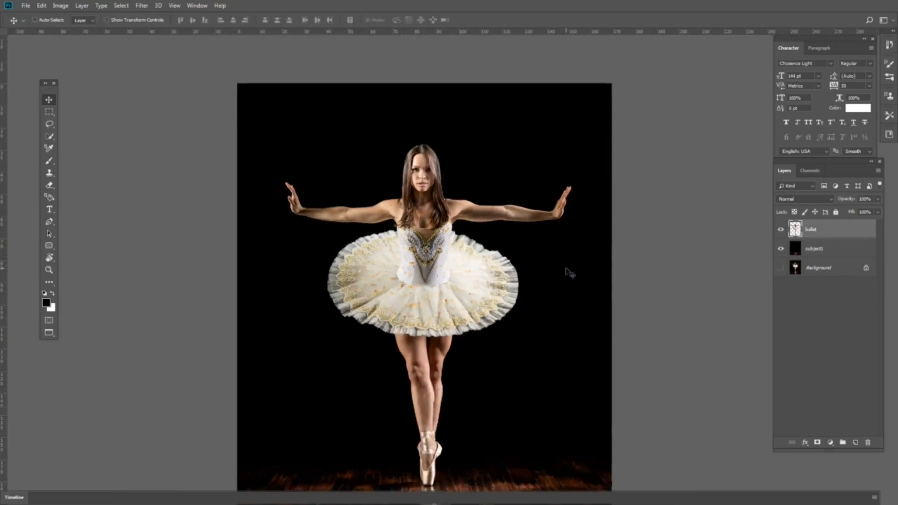
{"action": "left_click_drag", "start_coordinate": [570, 273], "coordinate": [567, 271]}
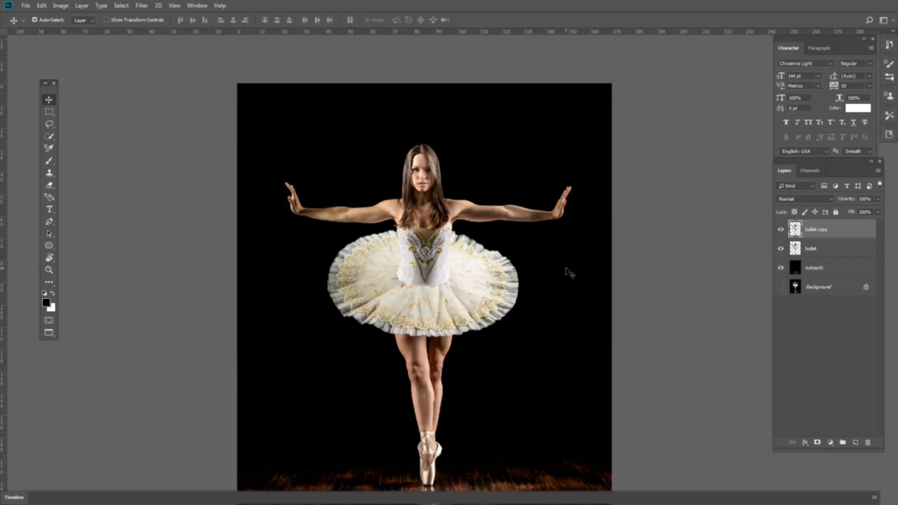
- Rename the duplicate dancer layer to ballet2 and hide it, and rename the original ballet layer to ballet1
{"action": "left_click", "coordinate": [781, 267]}
{"action": "left_click", "coordinate": [779, 269]}
{"action": "double_click", "coordinate": [816, 230]}
{"action": "type", "text": "ballet2"}
{"action": "key", "text": "Return"}
{"action": "left_click", "coordinate": [780, 229]}
{"action": "double_click", "coordinate": [827, 251]}
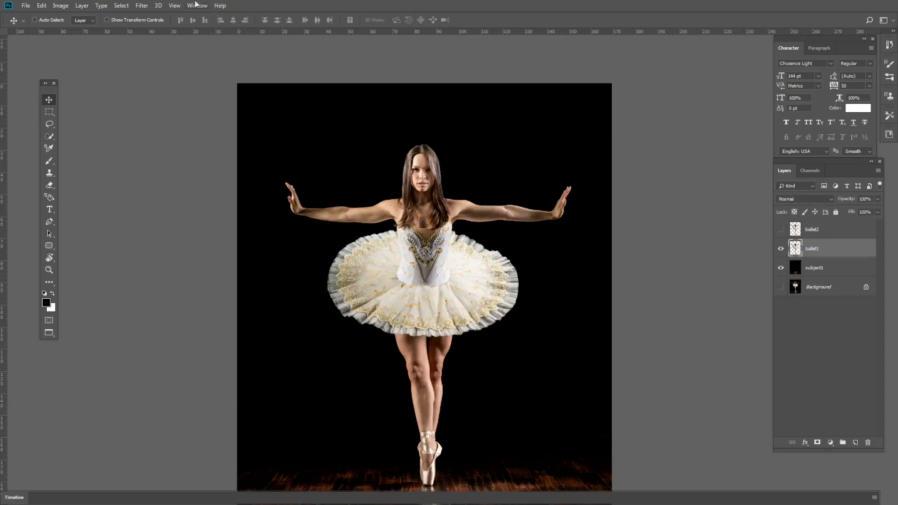
- Open the Liquify filter on the ballet1 layer and reduce the Forward Warp brush size to 400
{"action": "left_click", "coordinate": [142, 5]}
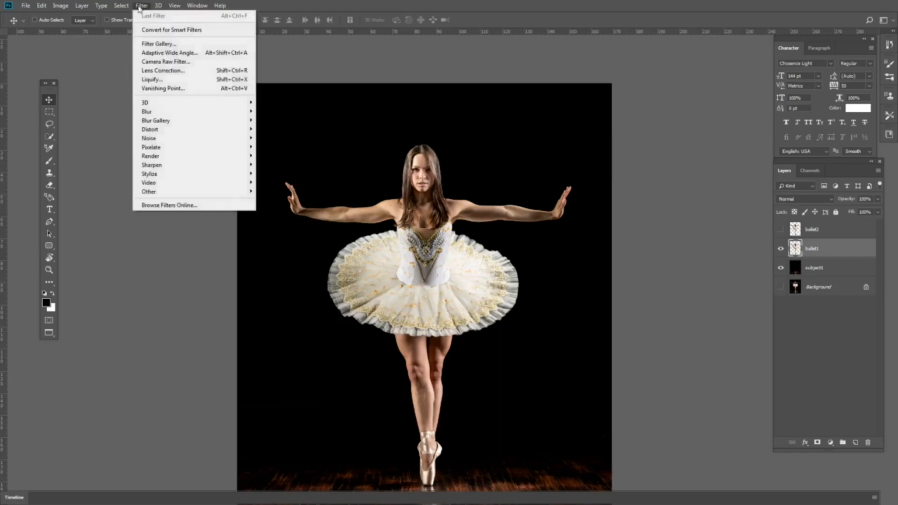
{"action": "left_click", "coordinate": [187, 82]}
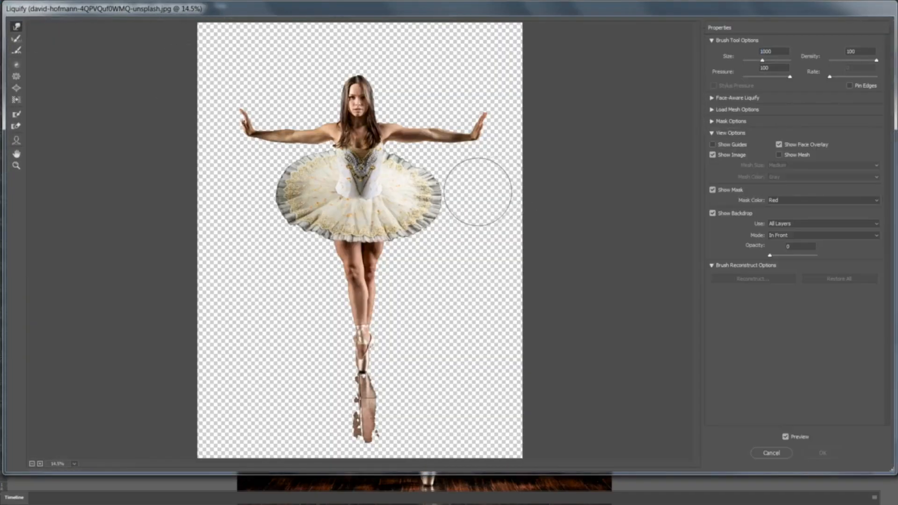
{"action": "key", "text": "ctrl+plus"}
{"action": "key", "text": "ctrl+plus"}
{"action": "left_click_drag", "start_coordinate": [443, 209], "coordinate": [446, 201]}
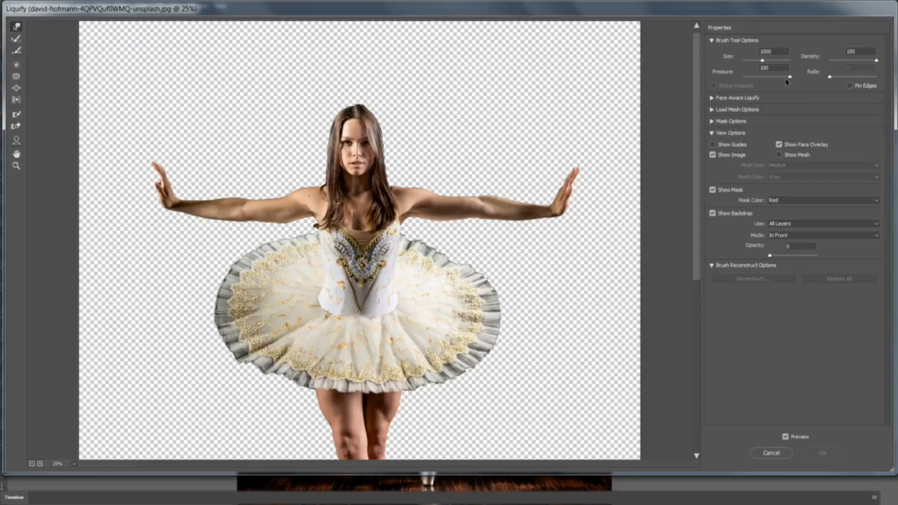
{"action": "key", "text": "bracketleft"}
{"action": "key", "text": "bracketleft"}
{"action": "key", "text": "bracketleft"}
{"action": "key", "text": "bracketleft"}
{"action": "key", "text": "bracketleft"}
{"action": "key", "text": "bracketleft"}
{"action": "left_click_drag", "start_coordinate": [382, 212], "coordinate": [380, 221]}
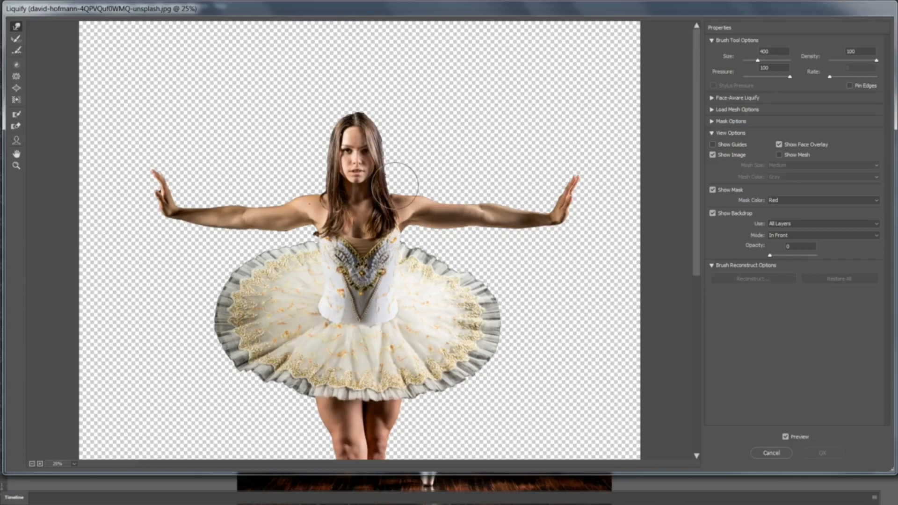
- Warp the hair and shoulder on the image's right side outward toward the canvas's upper-right corner
{"action": "left_click_drag", "start_coordinate": [401, 191], "coordinate": [653, 78]}
{"action": "mouse_move", "coordinate": [428, 198]}
{"action": "left_mouse_down"}
{"action": "mouse_move", "coordinate": [618, 96]}
{"action": "mouse_move", "coordinate": [561, 135]}
{"action": "left_mouse_up"}
{"action": "mouse_move", "coordinate": [393, 175]}
{"action": "left_mouse_down"}
{"action": "mouse_move", "coordinate": [548, 90]}
{"action": "mouse_move", "coordinate": [616, 106]}
{"action": "left_mouse_up"}
{"action": "mouse_move", "coordinate": [390, 150]}
{"action": "left_mouse_down"}
{"action": "mouse_move", "coordinate": [411, 154]}
{"action": "mouse_move", "coordinate": [610, 67]}
{"action": "left_mouse_up"}
{"action": "left_click_drag", "start_coordinate": [393, 135], "coordinate": [503, 66]}
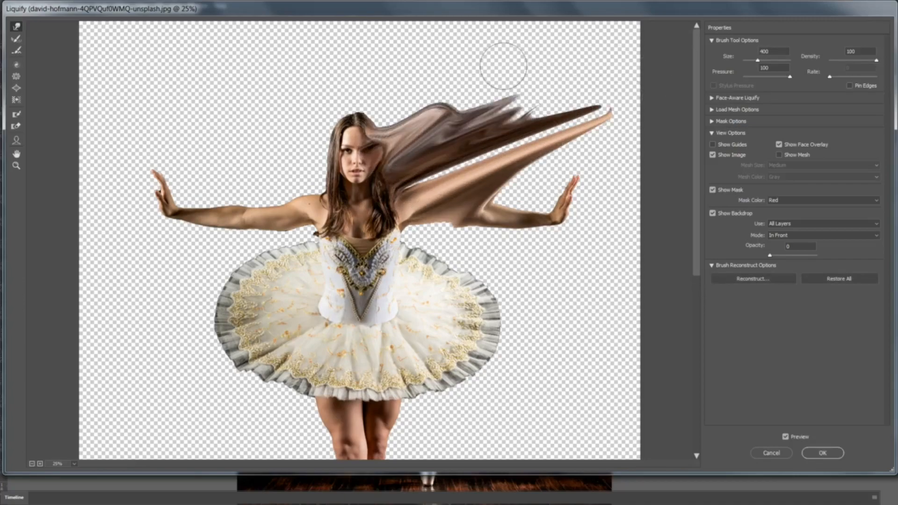
{"action": "left_click_drag", "start_coordinate": [369, 127], "coordinate": [423, 45]}
{"action": "mouse_move", "coordinate": [388, 118]}
{"action": "left_mouse_down"}
{"action": "mouse_move", "coordinate": [446, 88]}
{"action": "mouse_move", "coordinate": [563, 75]}
{"action": "left_mouse_up"}
{"action": "left_click_drag", "start_coordinate": [487, 117], "coordinate": [598, 108]}
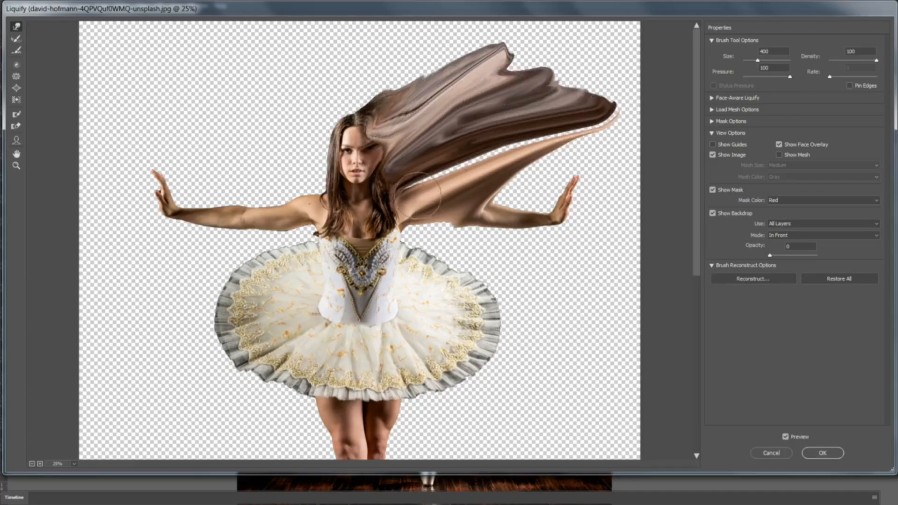
- Stretch the arm and hand on the image's right side out to the canvas's right edge with the Forward Warp tool
{"action": "left_click_drag", "start_coordinate": [420, 192], "coordinate": [589, 136]}
{"action": "left_click_drag", "start_coordinate": [512, 215], "coordinate": [633, 191]}
{"action": "left_click_drag", "start_coordinate": [505, 185], "coordinate": [642, 164]}
{"action": "left_click_drag", "start_coordinate": [513, 196], "coordinate": [655, 172]}
{"action": "left_click_drag", "start_coordinate": [534, 169], "coordinate": [655, 129]}
{"action": "left_click_drag", "start_coordinate": [509, 139], "coordinate": [648, 96]}
{"action": "left_click_drag", "start_coordinate": [509, 122], "coordinate": [604, 75]}
- Push the hair and top of the head up to the canvas's top edge and upper-right corner
{"action": "left_click_drag", "start_coordinate": [503, 95], "coordinate": [585, 28]}
{"action": "left_click_drag", "start_coordinate": [441, 85], "coordinate": [488, 26]}
{"action": "left_click_drag", "start_coordinate": [422, 91], "coordinate": [424, 33]}
{"action": "left_click_drag", "start_coordinate": [381, 95], "coordinate": [378, 58]}
{"action": "left_click_drag", "start_coordinate": [343, 100], "coordinate": [342, 43]}
{"action": "left_click_drag", "start_coordinate": [349, 106], "coordinate": [344, 41]}
{"action": "left_click_drag", "start_coordinate": [371, 90], "coordinate": [377, 28]}
{"action": "left_click_drag", "start_coordinate": [395, 77], "coordinate": [410, 15]}
{"action": "left_click_drag", "start_coordinate": [416, 65], "coordinate": [442, 21]}
{"action": "mouse_move", "coordinate": [446, 66]}
{"action": "left_mouse_down"}
{"action": "mouse_move", "coordinate": [508, 23]}
{"action": "mouse_move", "coordinate": [562, 21]}
{"action": "left_mouse_up"}
{"action": "left_click_drag", "start_coordinate": [533, 86], "coordinate": [657, 38]}
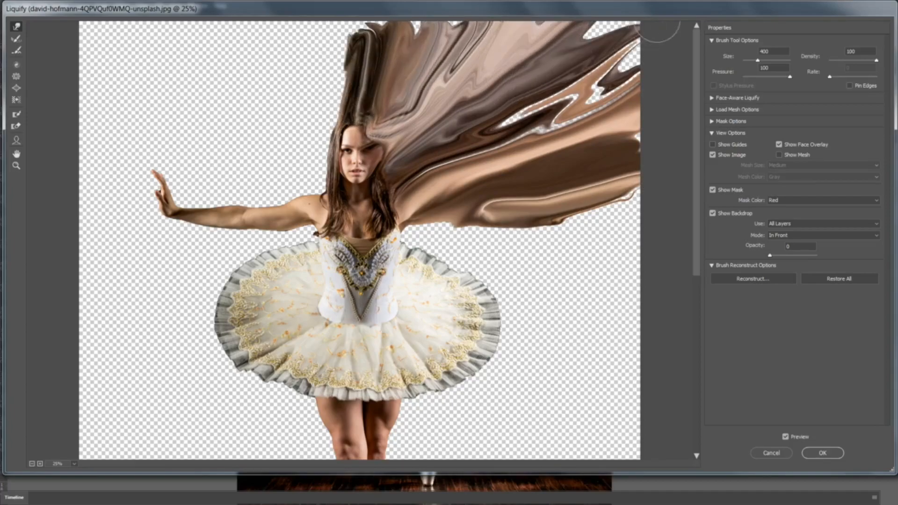
{"action": "left_click_drag", "start_coordinate": [583, 63], "coordinate": [657, 31]}
- Smear the underside of the right-hand arm and the top of the bodice and skirt sideways to the canvas's right edge
{"action": "left_click_drag", "start_coordinate": [578, 187], "coordinate": [660, 185]}
{"action": "left_click_drag", "start_coordinate": [514, 219], "coordinate": [668, 251]}
{"action": "left_click_drag", "start_coordinate": [318, 245], "coordinate": [575, 255]}
{"action": "left_click_drag", "start_coordinate": [421, 225], "coordinate": [646, 220]}
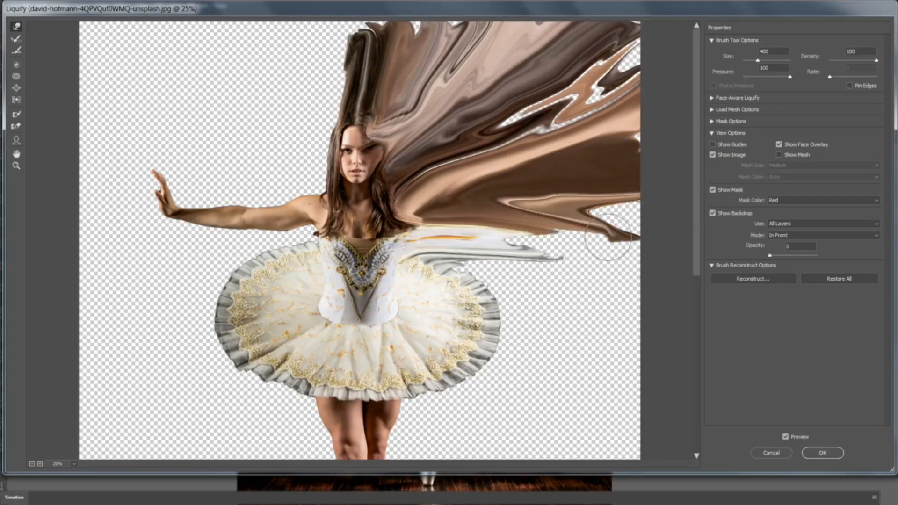
{"action": "left_click_drag", "start_coordinate": [495, 234], "coordinate": [647, 206]}
- Stretch the right half of the tutu and its lower hem outward to the canvas's right edge and lower right
{"action": "mouse_move", "coordinate": [482, 272]}
{"action": "left_mouse_down"}
{"action": "mouse_move", "coordinate": [651, 284]}
{"action": "mouse_move", "coordinate": [636, 246]}
{"action": "left_mouse_up"}
{"action": "left_click_drag", "start_coordinate": [484, 319], "coordinate": [596, 315]}
{"action": "left_click_drag", "start_coordinate": [487, 345], "coordinate": [620, 323]}
{"action": "left_click_drag", "start_coordinate": [554, 302], "coordinate": [655, 292]}
{"action": "left_click_drag", "start_coordinate": [550, 282], "coordinate": [652, 269]}
{"action": "left_click_drag", "start_coordinate": [490, 355], "coordinate": [677, 375]}
{"action": "left_click_drag", "start_coordinate": [608, 327], "coordinate": [658, 333]}
{"action": "left_click_drag", "start_coordinate": [567, 360], "coordinate": [660, 396]}
{"action": "mouse_move", "coordinate": [472, 374]}
{"action": "left_mouse_down"}
{"action": "mouse_move", "coordinate": [602, 415]}
{"action": "mouse_move", "coordinate": [591, 419]}
{"action": "left_mouse_up"}
{"action": "left_click_drag", "start_coordinate": [553, 390], "coordinate": [643, 429]}
{"action": "mouse_move", "coordinate": [473, 386]}
{"action": "left_mouse_down"}
{"action": "mouse_move", "coordinate": [602, 439]}
{"action": "mouse_move", "coordinate": [545, 436]}
{"action": "left_mouse_up"}
{"action": "scroll", "coordinate": [647, 448], "scroll_direction": "down", "scroll_amount": 2}
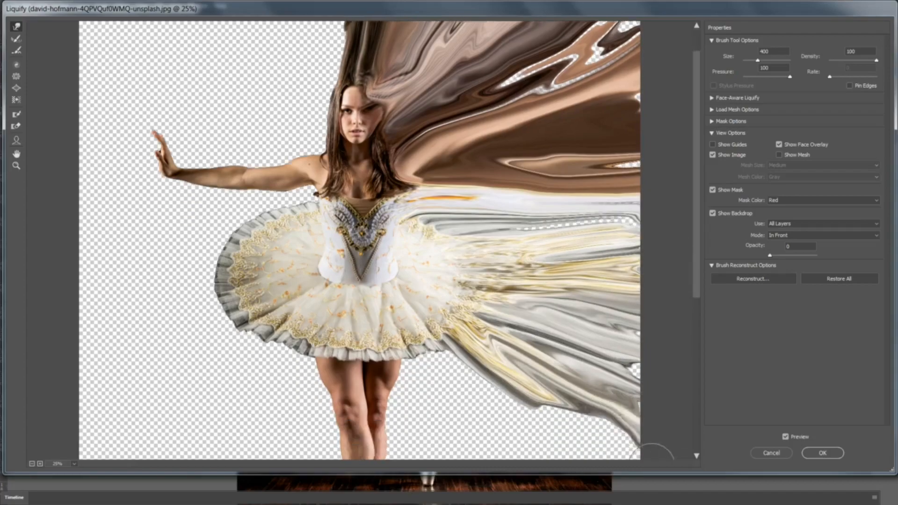
{"action": "mouse_move", "coordinate": [434, 346]}
{"action": "left_mouse_down"}
{"action": "mouse_move", "coordinate": [579, 400]}
{"action": "mouse_move", "coordinate": [514, 393]}
{"action": "mouse_move", "coordinate": [603, 429]}
{"action": "left_mouse_up"}
{"action": "left_click_drag", "start_coordinate": [537, 375], "coordinate": [627, 422]}
{"action": "left_click_drag", "start_coordinate": [546, 405], "coordinate": [632, 454]}
- Warp the thigh and knee of the right-hand leg diagonally down toward the canvas's right edge below the skirt
{"action": "scroll", "coordinate": [629, 452], "scroll_direction": "down", "scroll_amount": 1}
{"action": "scroll", "coordinate": [477, 329], "scroll_direction": "down", "scroll_amount": 2}
{"action": "scroll", "coordinate": [477, 328], "scroll_direction": "up", "scroll_amount": 1}
{"action": "left_click_drag", "start_coordinate": [408, 247], "coordinate": [496, 264]}
{"action": "mouse_move", "coordinate": [423, 248]}
{"action": "left_mouse_down"}
{"action": "mouse_move", "coordinate": [457, 280]}
{"action": "mouse_move", "coordinate": [487, 279]}
{"action": "left_mouse_up"}
{"action": "left_click_drag", "start_coordinate": [456, 262], "coordinate": [530, 334]}
{"action": "left_click_drag", "start_coordinate": [484, 267], "coordinate": [558, 352]}
{"action": "left_click_drag", "start_coordinate": [481, 281], "coordinate": [501, 319]}
{"action": "left_click_drag", "start_coordinate": [397, 277], "coordinate": [487, 316]}
{"action": "left_click_drag", "start_coordinate": [384, 300], "coordinate": [499, 333]}
{"action": "left_click_drag", "start_coordinate": [395, 315], "coordinate": [504, 365]}
{"action": "left_click_drag", "start_coordinate": [392, 338], "coordinate": [553, 386]}
{"action": "left_click_drag", "start_coordinate": [450, 296], "coordinate": [566, 366]}
{"action": "left_click_drag", "start_coordinate": [427, 246], "coordinate": [443, 302]}
{"action": "left_click_drag", "start_coordinate": [415, 276], "coordinate": [535, 347]}
{"action": "mouse_move", "coordinate": [449, 278]}
{"action": "left_mouse_down"}
{"action": "mouse_move", "coordinate": [604, 368]}
{"action": "mouse_move", "coordinate": [645, 371]}
{"action": "mouse_move", "coordinate": [649, 427]}
{"action": "left_mouse_up"}
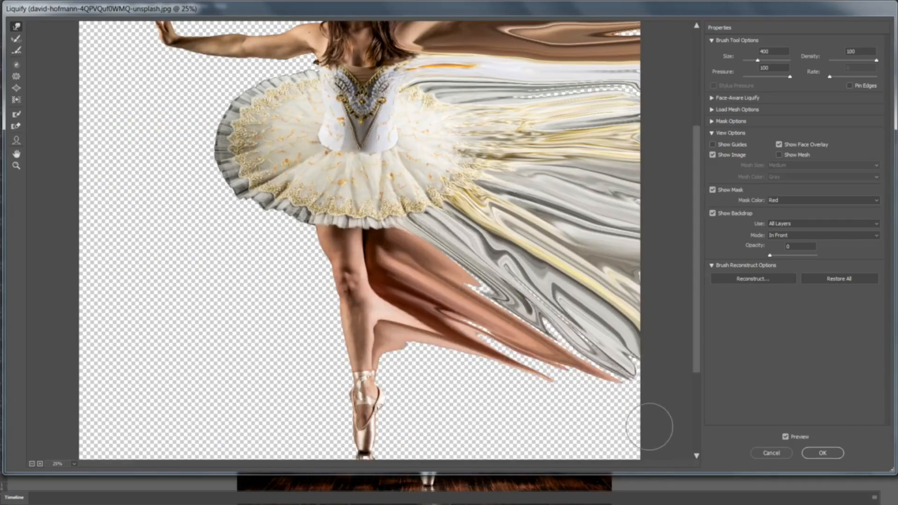
- Smear the calf and ankle of the right-hand leg outward to the canvas's right edge
{"action": "left_click_drag", "start_coordinate": [502, 344], "coordinate": [590, 367]}
{"action": "left_click_drag", "start_coordinate": [348, 346], "coordinate": [556, 381]}
{"action": "mouse_move", "coordinate": [486, 351]}
{"action": "left_mouse_down"}
{"action": "mouse_move", "coordinate": [582, 392]}
{"action": "mouse_move", "coordinate": [632, 431]}
{"action": "left_mouse_up"}
{"action": "left_click_drag", "start_coordinate": [454, 375], "coordinate": [557, 407]}
{"action": "left_click_drag", "start_coordinate": [394, 396], "coordinate": [475, 415]}
{"action": "left_click_drag", "start_coordinate": [384, 381], "coordinate": [504, 416]}
{"action": "left_click_drag", "start_coordinate": [415, 395], "coordinate": [522, 416]}
{"action": "left_click_drag", "start_coordinate": [473, 398], "coordinate": [596, 416]}
{"action": "left_click_drag", "start_coordinate": [468, 359], "coordinate": [659, 424]}
- Stretch the pointe shoe in long streaks toward the canvas's right edge
{"action": "scroll", "coordinate": [621, 430], "scroll_direction": "down", "scroll_amount": 5}
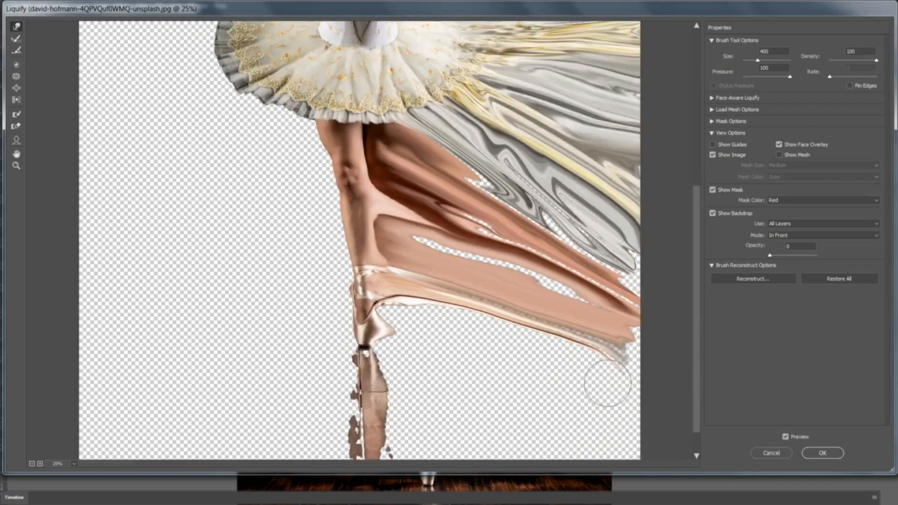
{"action": "left_click_drag", "start_coordinate": [407, 314], "coordinate": [460, 336]}
{"action": "mouse_move", "coordinate": [454, 321]}
{"action": "left_mouse_down"}
{"action": "mouse_move", "coordinate": [498, 337]}
{"action": "mouse_move", "coordinate": [566, 341]}
{"action": "left_mouse_up"}
{"action": "left_click_drag", "start_coordinate": [534, 340], "coordinate": [631, 356]}
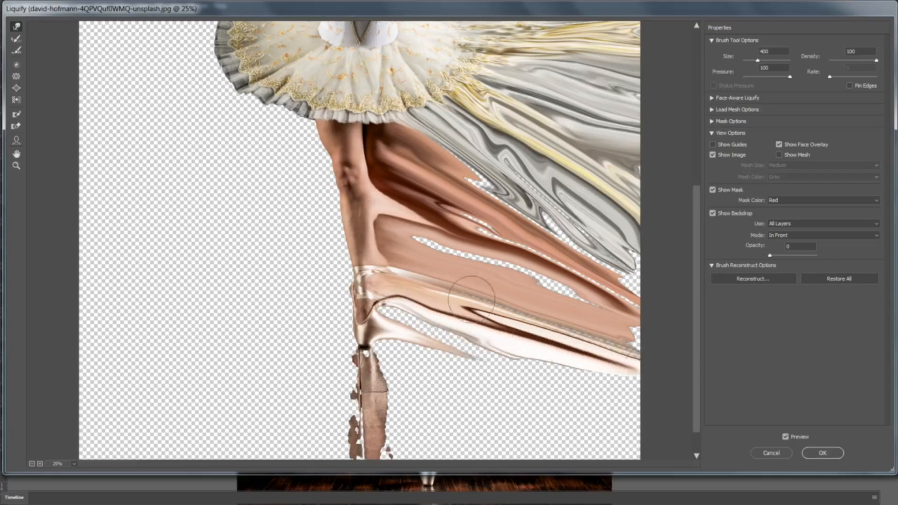
{"action": "left_click_drag", "start_coordinate": [399, 316], "coordinate": [440, 319]}
{"action": "left_click_drag", "start_coordinate": [436, 317], "coordinate": [489, 323]}
{"action": "left_click_drag", "start_coordinate": [388, 340], "coordinate": [491, 348]}
{"action": "left_click_drag", "start_coordinate": [411, 327], "coordinate": [709, 395]}
- Smear the foot, calf and thigh outward to the canvas's left edge with the Forward Warp tool
{"action": "left_click_drag", "start_coordinate": [383, 348], "coordinate": [264, 334]}
{"action": "mouse_move", "coordinate": [356, 329]}
{"action": "left_mouse_down"}
{"action": "mouse_move", "coordinate": [120, 321]}
{"action": "mouse_move", "coordinate": [122, 360]}
{"action": "left_mouse_up"}
{"action": "mouse_move", "coordinate": [322, 346]}
{"action": "left_mouse_down"}
{"action": "mouse_move", "coordinate": [61, 328]}
{"action": "mouse_move", "coordinate": [112, 379]}
{"action": "left_mouse_up"}
{"action": "mouse_move", "coordinate": [376, 268]}
{"action": "left_mouse_down"}
{"action": "mouse_move", "coordinate": [187, 268]}
{"action": "mouse_move", "coordinate": [128, 291]}
{"action": "left_mouse_up"}
{"action": "left_click_drag", "start_coordinate": [284, 290], "coordinate": [133, 294]}
{"action": "left_click_drag", "start_coordinate": [217, 306], "coordinate": [101, 307]}
{"action": "mouse_move", "coordinate": [347, 239]}
{"action": "left_mouse_down"}
{"action": "mouse_move", "coordinate": [308, 234]}
{"action": "mouse_move", "coordinate": [90, 261]}
{"action": "mouse_move", "coordinate": [59, 250]}
{"action": "left_mouse_up"}
{"action": "left_click_drag", "start_coordinate": [292, 242], "coordinate": [293, 321]}
{"action": "left_click_drag", "start_coordinate": [342, 277], "coordinate": [145, 276]}
{"action": "left_click_drag", "start_coordinate": [318, 293], "coordinate": [89, 298]}
{"action": "left_click_drag", "start_coordinate": [284, 300], "coordinate": [101, 296]}
{"action": "left_click_drag", "start_coordinate": [330, 220], "coordinate": [220, 262]}
{"action": "left_click_drag", "start_coordinate": [345, 256], "coordinate": [128, 255]}
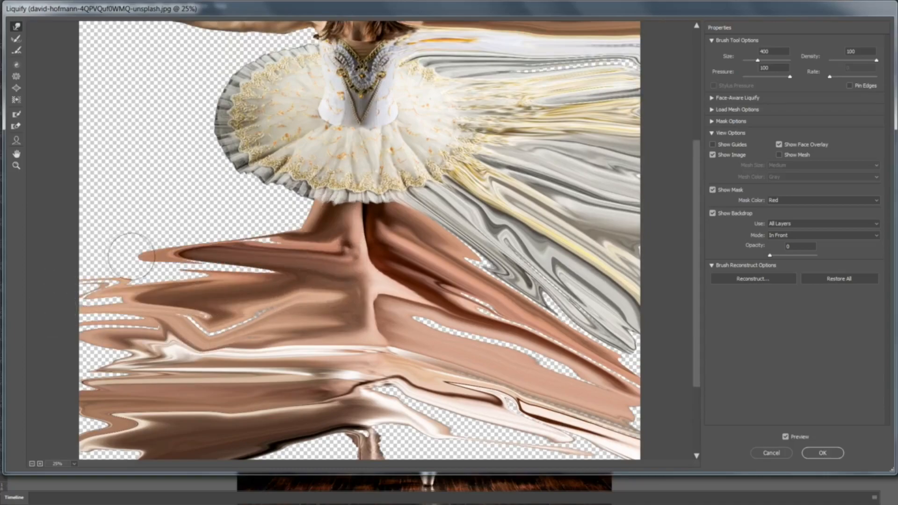
{"action": "left_click_drag", "start_coordinate": [250, 275], "coordinate": [84, 276]}
- Stretch the left half of the tutu and the upper thigh outward to the canvas's left edge
{"action": "left_click_drag", "start_coordinate": [311, 199], "coordinate": [230, 222]}
{"action": "left_click_drag", "start_coordinate": [308, 233], "coordinate": [39, 226]}
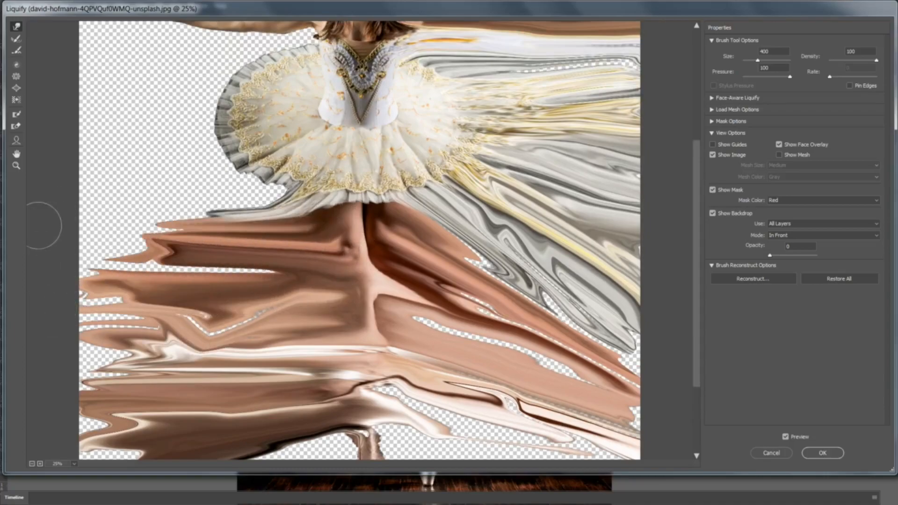
{"action": "left_click_drag", "start_coordinate": [268, 225], "coordinate": [61, 228]}
{"action": "left_click_drag", "start_coordinate": [295, 188], "coordinate": [46, 204]}
{"action": "left_click_drag", "start_coordinate": [186, 195], "coordinate": [56, 196]}
{"action": "left_click_drag", "start_coordinate": [171, 234], "coordinate": [59, 235]}
{"action": "left_click_drag", "start_coordinate": [250, 154], "coordinate": [70, 157]}
{"action": "left_click_drag", "start_coordinate": [205, 167], "coordinate": [66, 167]}
{"action": "left_click_drag", "start_coordinate": [205, 140], "coordinate": [210, 272]}
{"action": "left_click_drag", "start_coordinate": [250, 255], "coordinate": [63, 260]}
{"action": "left_click_drag", "start_coordinate": [228, 230], "coordinate": [71, 221]}
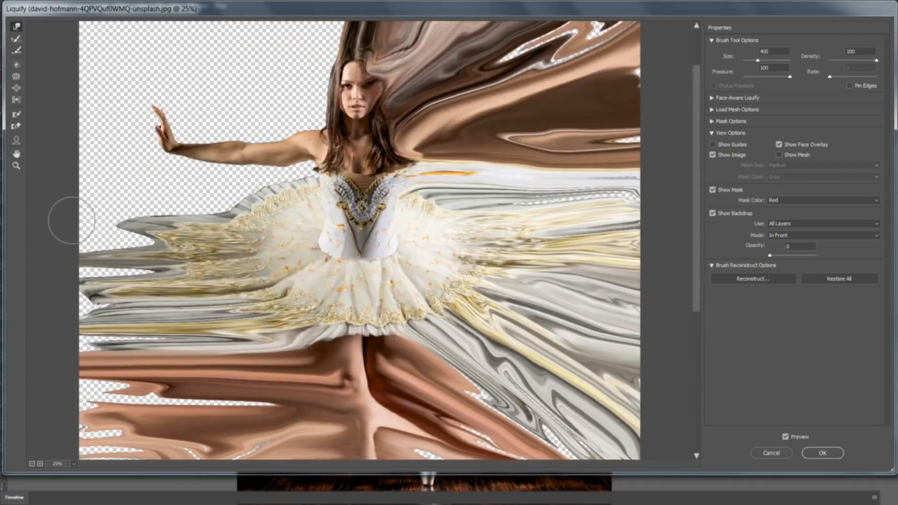
{"action": "left_click_drag", "start_coordinate": [237, 206], "coordinate": [77, 180]}
- Pull the underside of the left-hand arm and the tutu's upper edge out to the canvas's left edge
{"action": "left_click_drag", "start_coordinate": [253, 152], "coordinate": [101, 162]}
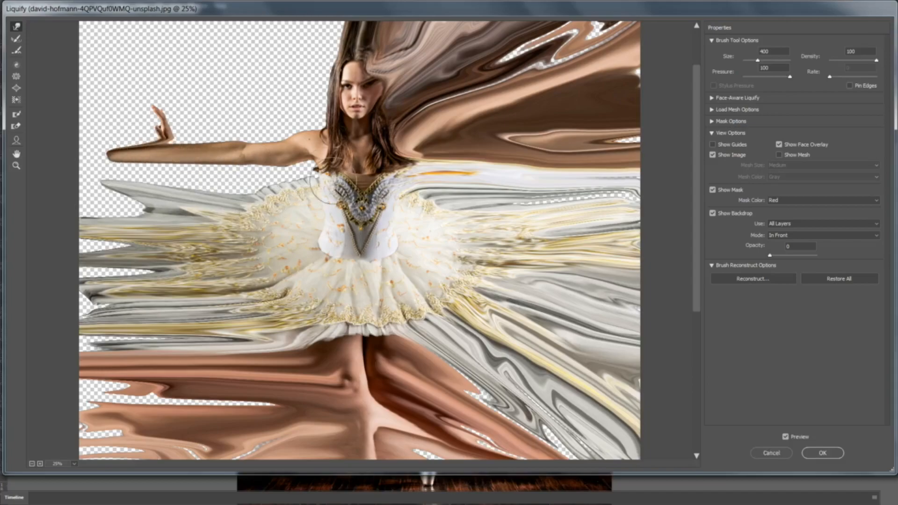
{"action": "left_click_drag", "start_coordinate": [333, 181], "coordinate": [107, 185]}
{"action": "left_click_drag", "start_coordinate": [191, 175], "coordinate": [49, 178]}
{"action": "left_click_drag", "start_coordinate": [190, 196], "coordinate": [72, 196]}
- Push the left-hand shoulder, arm and hair up toward the canvas's top edge and upper-left corner
{"action": "scroll", "coordinate": [234, 196], "scroll_direction": "up", "scroll_amount": 1}
{"action": "mouse_move", "coordinate": [306, 198]}
{"action": "left_mouse_down"}
{"action": "mouse_move", "coordinate": [277, 142]}
{"action": "mouse_move", "coordinate": [321, 80]}
{"action": "mouse_move", "coordinate": [276, 96]}
{"action": "left_mouse_up"}
{"action": "mouse_move", "coordinate": [318, 147]}
{"action": "left_mouse_down"}
{"action": "mouse_move", "coordinate": [314, 45]}
{"action": "mouse_move", "coordinate": [330, 44]}
{"action": "left_mouse_up"}
{"action": "left_click_drag", "start_coordinate": [338, 100], "coordinate": [338, 16]}
{"action": "left_click_drag", "start_coordinate": [299, 112], "coordinate": [203, 64]}
{"action": "left_click_drag", "start_coordinate": [276, 159], "coordinate": [86, 133]}
{"action": "left_click_drag", "start_coordinate": [260, 206], "coordinate": [137, 129]}
- Enlarge the warp brush to 1100 and smear the left-hand arm and hand out to the canvas's left edge
{"action": "key", "text": "bracketright"}
{"action": "key", "text": "bracketright"}
{"action": "key", "text": "bracketright"}
{"action": "key", "text": "bracketright"}
{"action": "key", "text": "bracketright"}
{"action": "key", "text": "bracketright"}
{"action": "key", "text": "bracketright"}
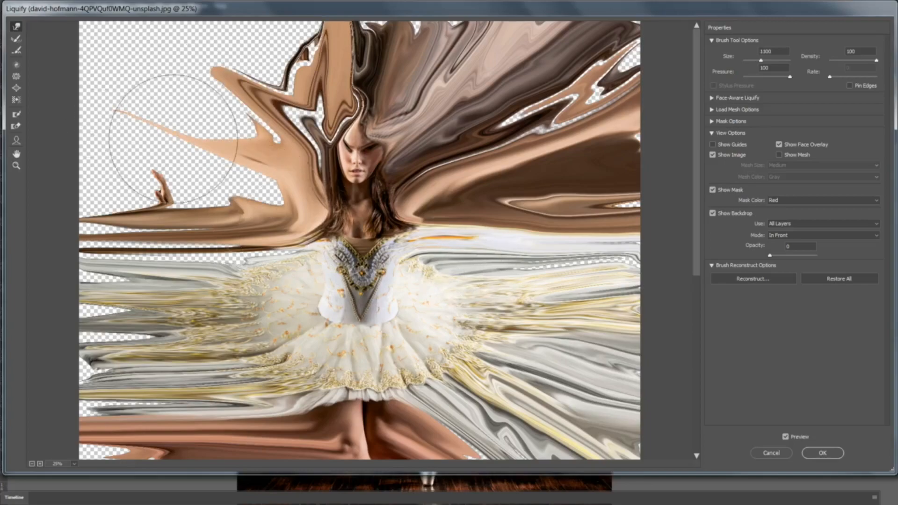
{"action": "left_click_drag", "start_coordinate": [255, 190], "coordinate": [119, 146]}
{"action": "left_click_drag", "start_coordinate": [154, 197], "coordinate": [84, 201]}
- Reduce the warp brush to 700 and push the smeared arm and hair up over the canvas's upper-left area
{"action": "key", "text": "bracketleft"}
{"action": "key", "text": "bracketleft"}
{"action": "key", "text": "bracketleft"}
{"action": "key", "text": "bracketleft"}
{"action": "left_click_drag", "start_coordinate": [236, 101], "coordinate": [170, 45]}
{"action": "mouse_move", "coordinate": [262, 82]}
{"action": "left_mouse_down"}
{"action": "mouse_move", "coordinate": [199, 35]}
{"action": "mouse_move", "coordinate": [289, 27]}
{"action": "left_mouse_up"}
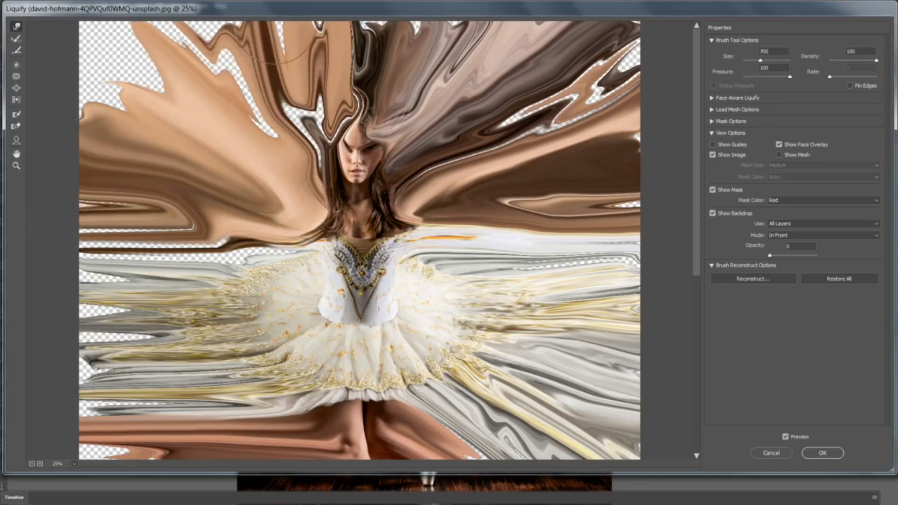
- Enlarge the warp brush and push the smeared left-hand arm up over the gaps in the canvas's upper-left area
{"action": "key", "text": "bracketright"}
{"action": "key", "text": "bracketright"}
{"action": "key", "text": "bracketright"}
{"action": "key", "text": "bracketright"}
{"action": "left_click_drag", "start_coordinate": [189, 96], "coordinate": [113, 61]}
{"action": "left_click_drag", "start_coordinate": [147, 93], "coordinate": [133, 44]}
- Reduce the warp brush gradually to 500 and close the gaps between the smeared arm and the head along the canvas's top edge
{"action": "key", "text": "bracketleft"}
{"action": "key", "text": "bracketleft"}
{"action": "key", "text": "bracketleft"}
{"action": "left_click_drag", "start_coordinate": [232, 123], "coordinate": [203, 34]}
{"action": "mouse_move", "coordinate": [271, 125]}
{"action": "left_mouse_down"}
{"action": "mouse_move", "coordinate": [164, 45]}
{"action": "mouse_move", "coordinate": [302, 110]}
{"action": "mouse_move", "coordinate": [315, 101]}
{"action": "left_mouse_up"}
{"action": "key", "text": "bracketleft"}
{"action": "left_click_drag", "start_coordinate": [276, 106], "coordinate": [112, 31]}
{"action": "key", "text": "bracketleft"}
{"action": "key", "text": "bracketleft"}
{"action": "left_click_drag", "start_coordinate": [301, 92], "coordinate": [365, 53]}
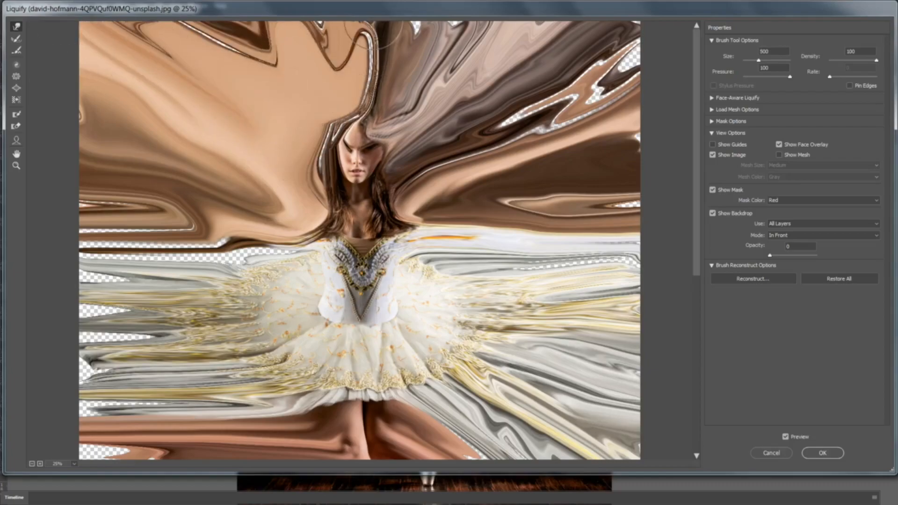
- Enlarge the warp brush to 700 and push the smeared hair and right-hand arm out over the gaps at the canvas's right edge
{"action": "key", "text": "bracketright"}
{"action": "key", "text": "bracketright"}
{"action": "left_click_drag", "start_coordinate": [475, 52], "coordinate": [543, 31]}
{"action": "left_click_drag", "start_coordinate": [581, 180], "coordinate": [581, 98]}
{"action": "left_click_drag", "start_coordinate": [530, 121], "coordinate": [650, 76]}
{"action": "left_click_drag", "start_coordinate": [533, 71], "coordinate": [668, 55]}
- Enlarge the warp brush to 900 and stretch the right-hand leg and shoe smears out to the canvas's right edge
{"action": "scroll", "coordinate": [197, 140], "scroll_direction": "down", "scroll_amount": 3}
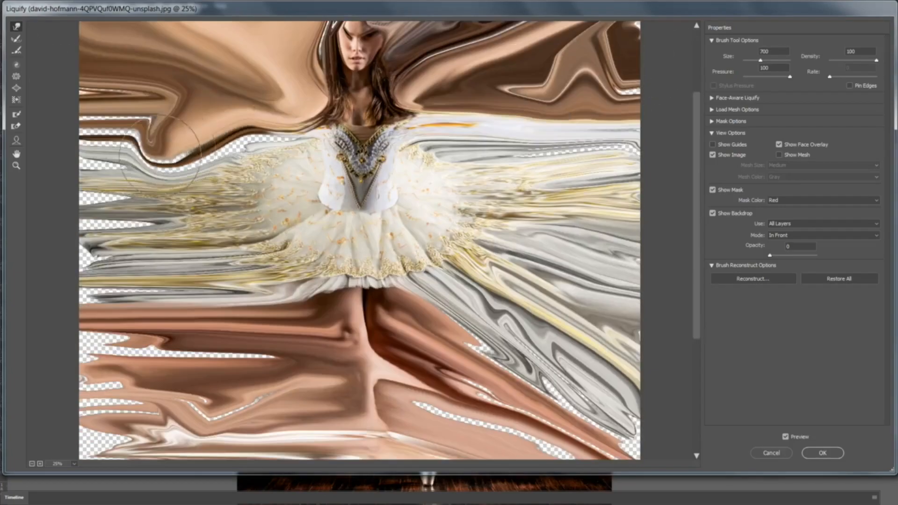
{"action": "scroll", "coordinate": [51, 304], "scroll_direction": "down", "scroll_amount": 2, "text": "alt"}
{"action": "scroll", "coordinate": [314, 275], "scroll_direction": "up", "scroll_amount": 1, "text": "alt"}
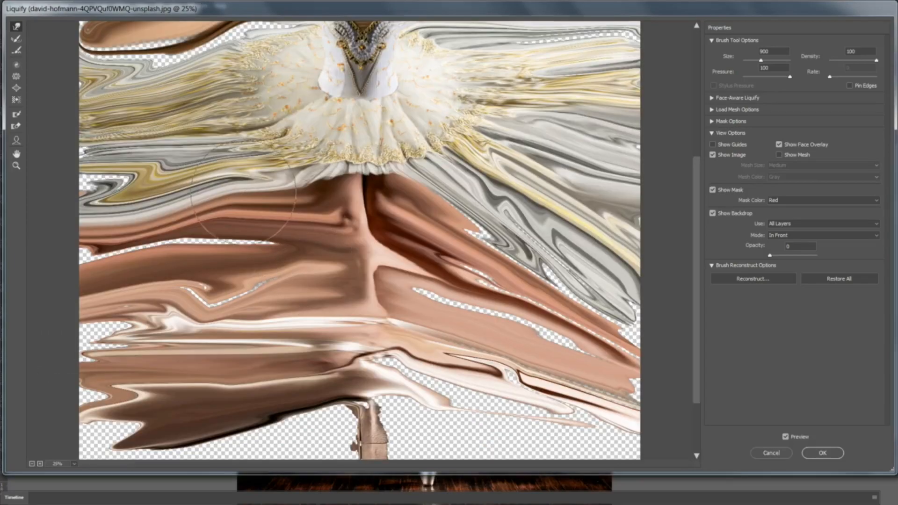
{"action": "scroll", "coordinate": [639, 327], "scroll_direction": "down", "scroll_amount": 2}
{"action": "key", "text": "bracketright"}
{"action": "key", "text": "bracketright"}
{"action": "left_click_drag", "start_coordinate": [624, 271], "coordinate": [664, 279]}
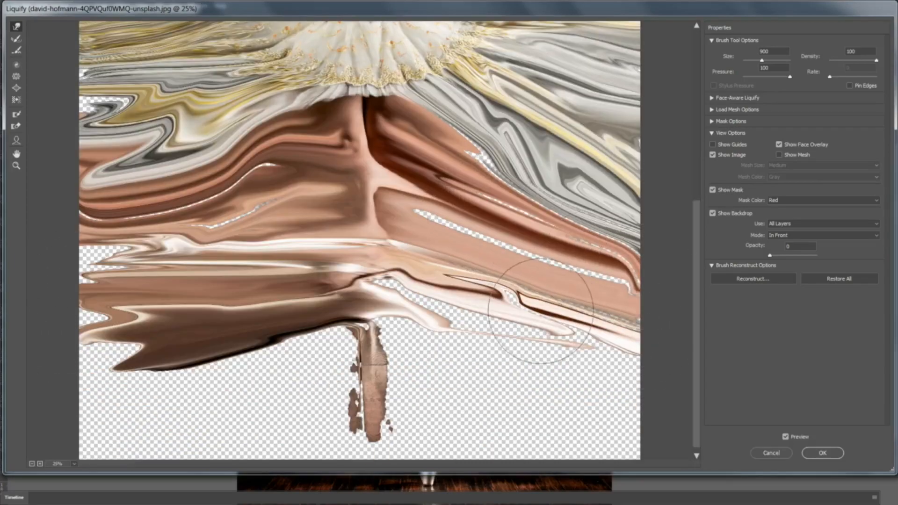
{"action": "left_click_drag", "start_coordinate": [541, 311], "coordinate": [668, 371]}
{"action": "left_click_drag", "start_coordinate": [416, 336], "coordinate": [631, 372]}
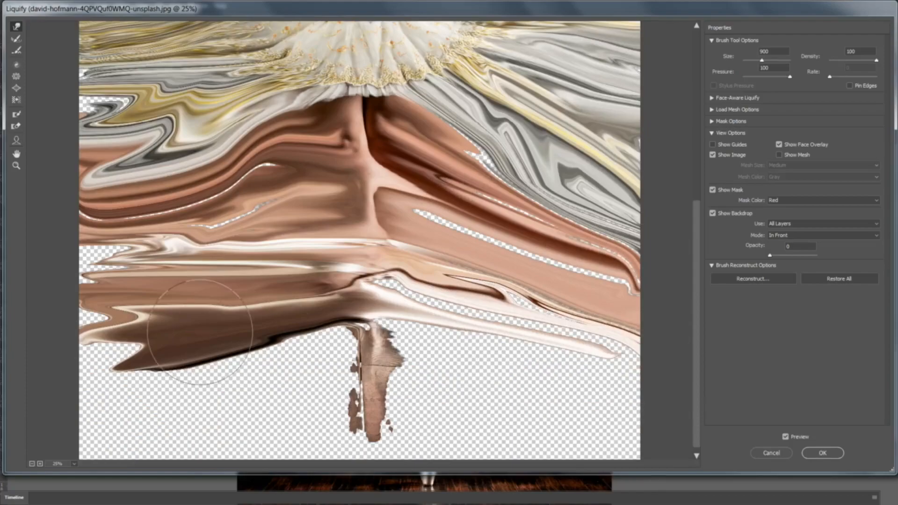
- Pull the left-hand leg smears to the canvas's left edge, warp the right-hand leg outward, and apply the Liquify distortion
{"action": "left_click_drag", "start_coordinate": [200, 334], "coordinate": [66, 343]}
{"action": "mouse_move", "coordinate": [152, 226]}
{"action": "left_mouse_down"}
{"action": "mouse_move", "coordinate": [152, 248]}
{"action": "mouse_move", "coordinate": [62, 269]}
{"action": "left_mouse_up"}
{"action": "left_click_drag", "start_coordinate": [411, 281], "coordinate": [516, 299]}
{"action": "left_click_drag", "start_coordinate": [464, 217], "coordinate": [616, 290]}
{"action": "scroll", "coordinate": [528, 168], "scroll_direction": "down", "scroll_amount": 1, "text": "alt"}
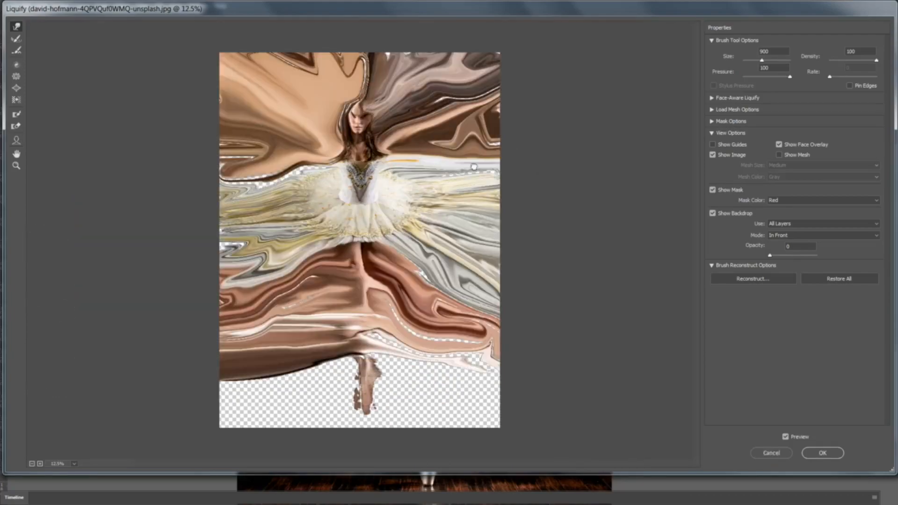
{"action": "scroll", "coordinate": [422, 180], "scroll_direction": "up", "scroll_amount": 1, "text": "alt"}
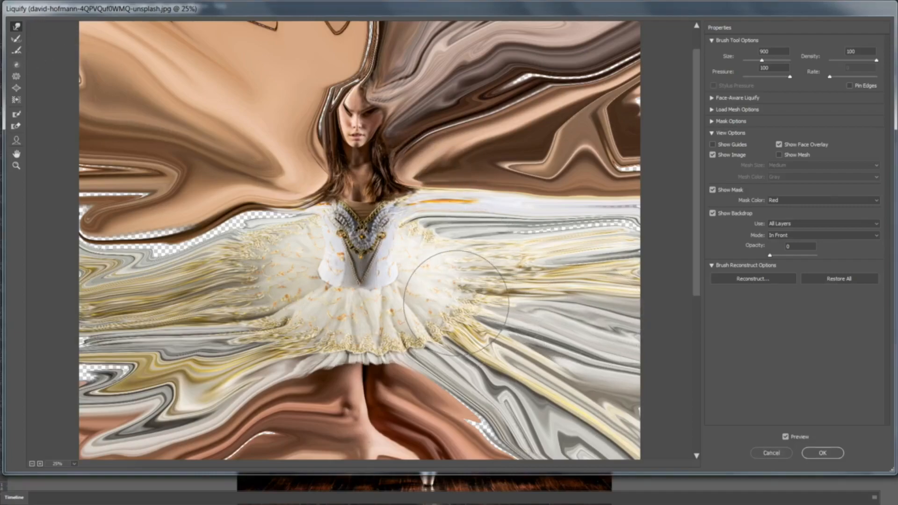
{"action": "left_click", "coordinate": [837, 453]}
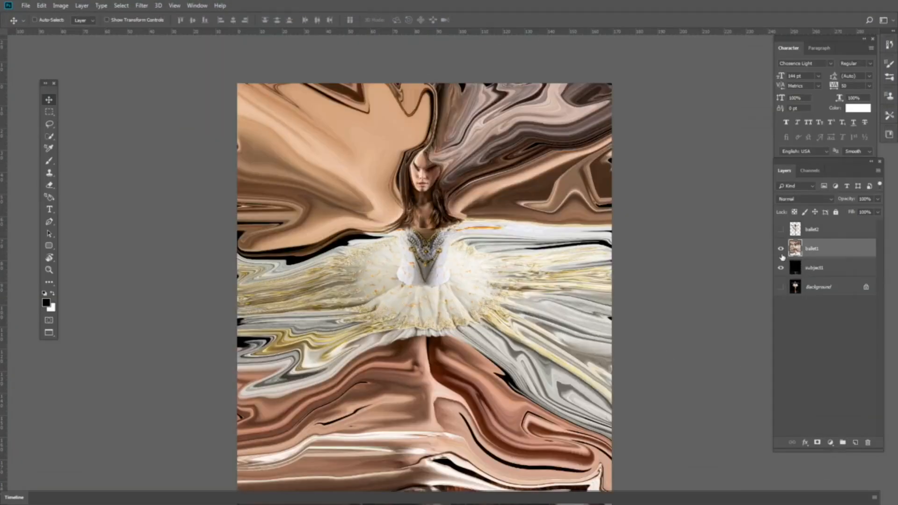
- Hide the ballet1 layer, then show and select ballet2 and add a white layer mask to it
{"action": "left_click", "coordinate": [780, 250]}
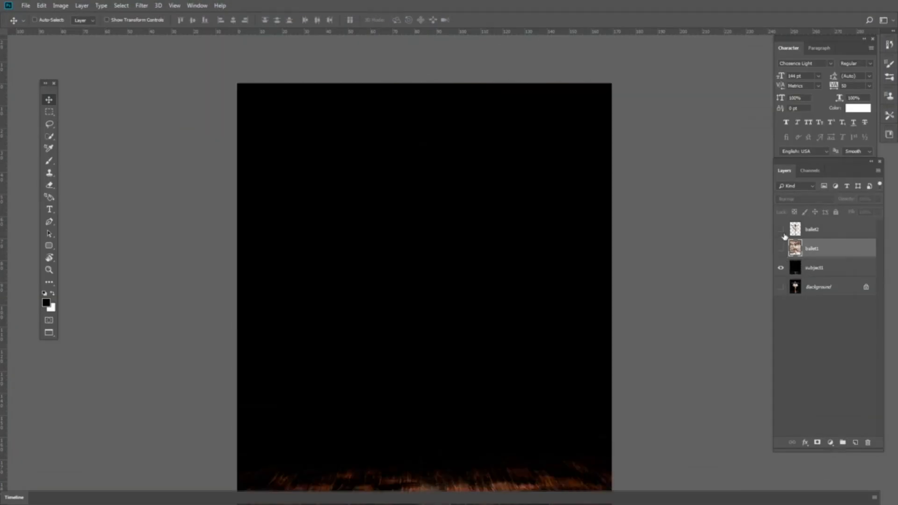
{"action": "left_click", "coordinate": [781, 229]}
{"action": "left_click", "coordinate": [816, 229]}
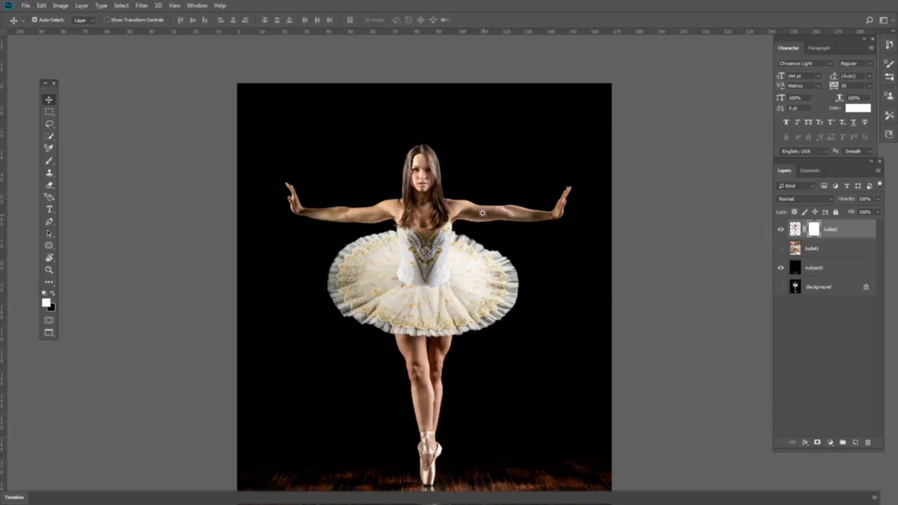
- Choose the KYLE Bonus Chunky Charcoal brush from the Dry Media Brushes at 112 px
{"action": "left_click", "coordinate": [502, 236]}
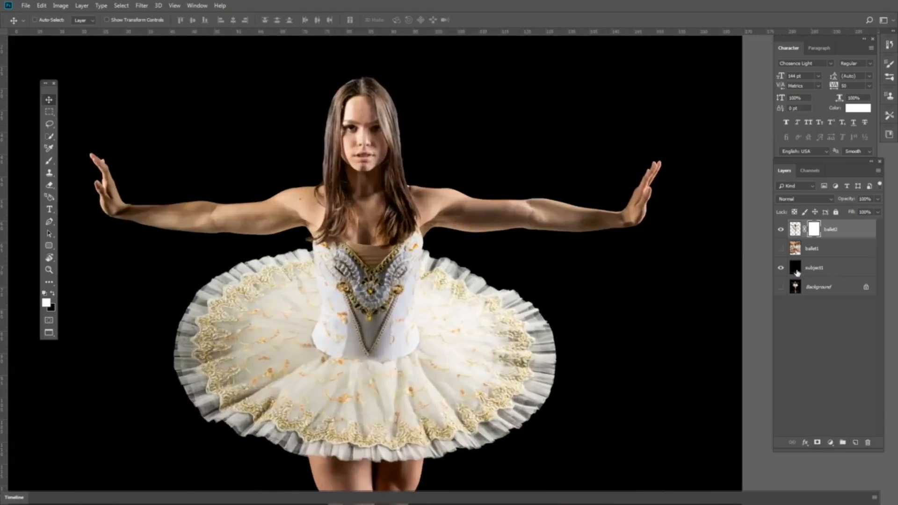
{"action": "right_click", "coordinate": [464, 180]}
{"action": "left_click", "coordinate": [426, 185]}
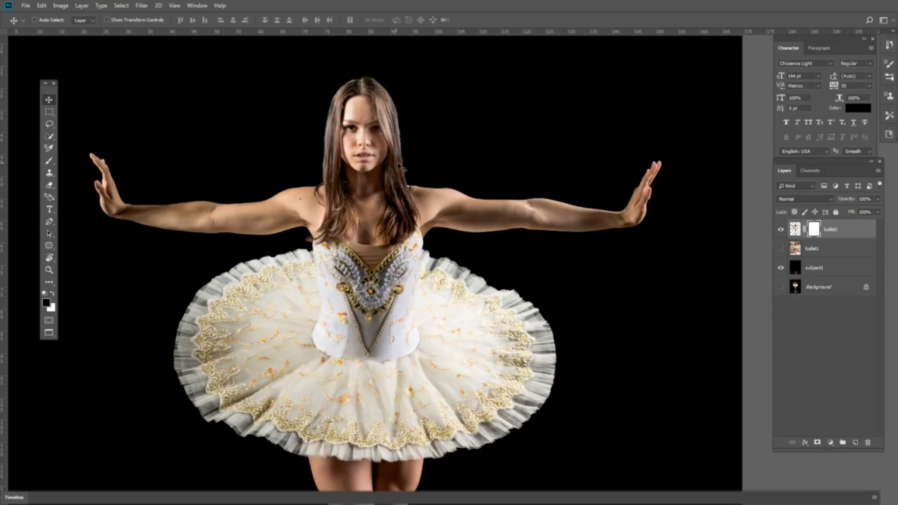
{"action": "key", "text": "b"}
{"action": "key", "text": "bracketleft"}
{"action": "key", "text": "bracketleft"}
{"action": "right_click", "coordinate": [417, 177]}
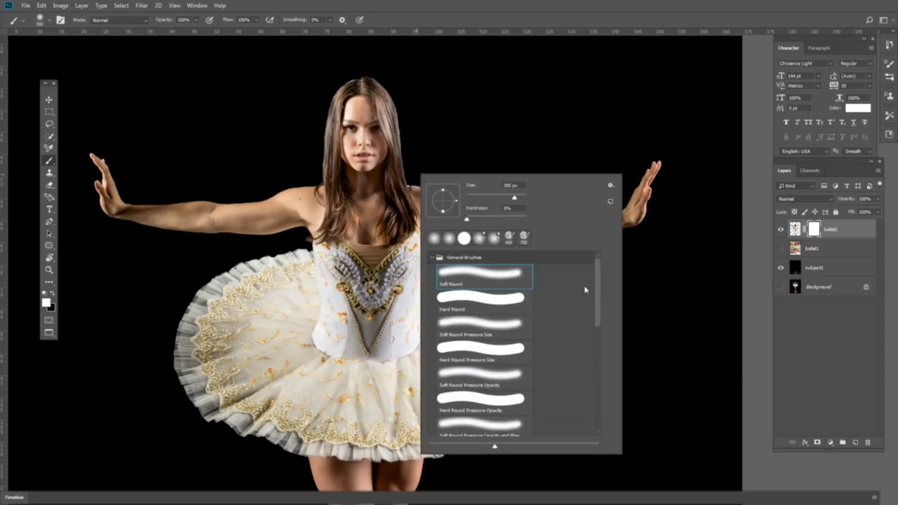
{"action": "scroll", "coordinate": [600, 288], "scroll_direction": "down", "scroll_amount": 3}
{"action": "scroll", "coordinate": [602, 278], "scroll_direction": "up", "scroll_amount": 3}
{"action": "left_click", "coordinate": [431, 258]}
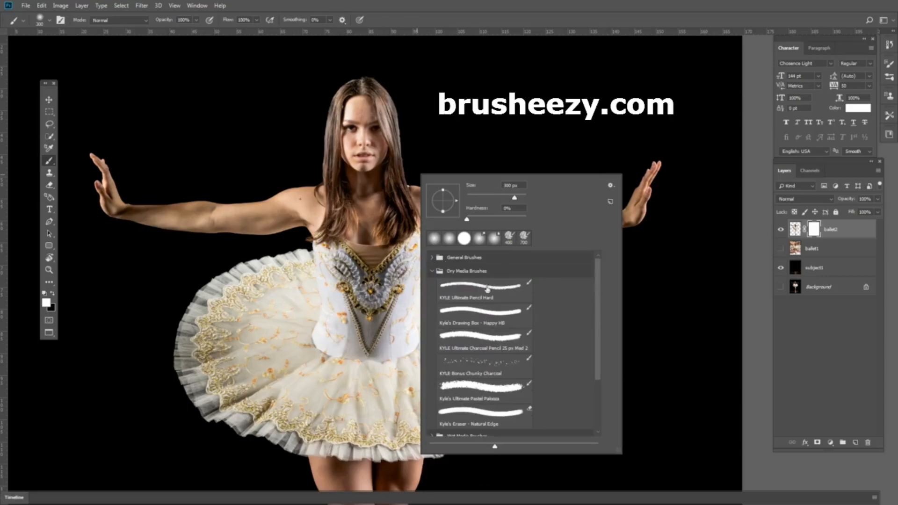
{"action": "left_click_drag", "start_coordinate": [599, 307], "coordinate": [599, 328]}
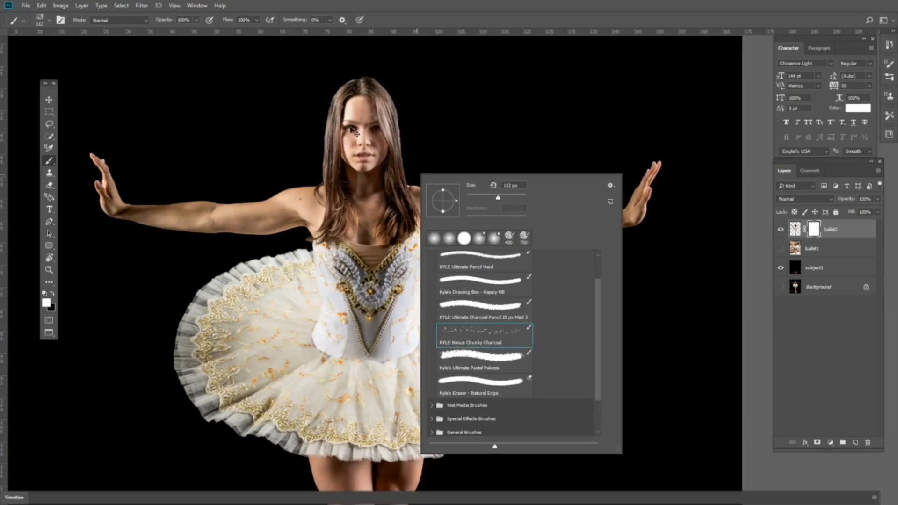
- Paint black on the ballet2 mask to break up the right-hand edge of the hair and the top of the right-hand shoulder
{"action": "left_click", "coordinate": [351, 130]}
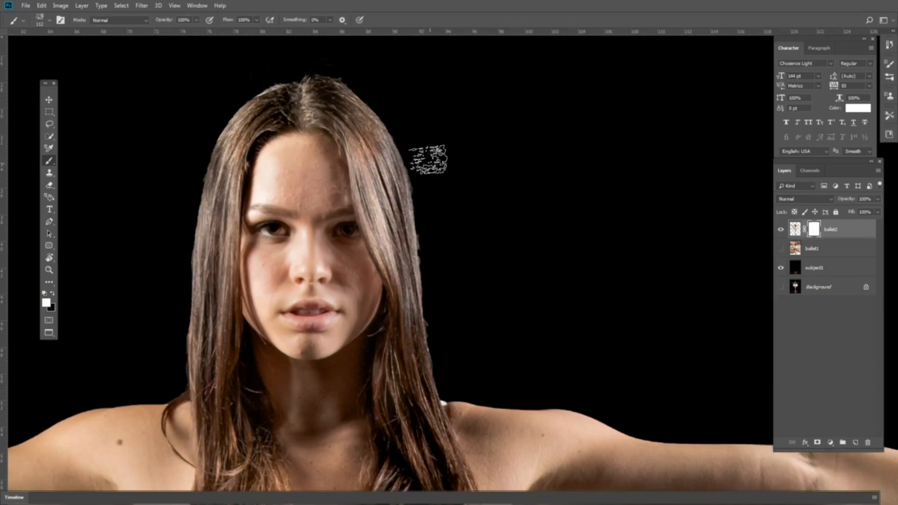
{"action": "key", "text": "x"}
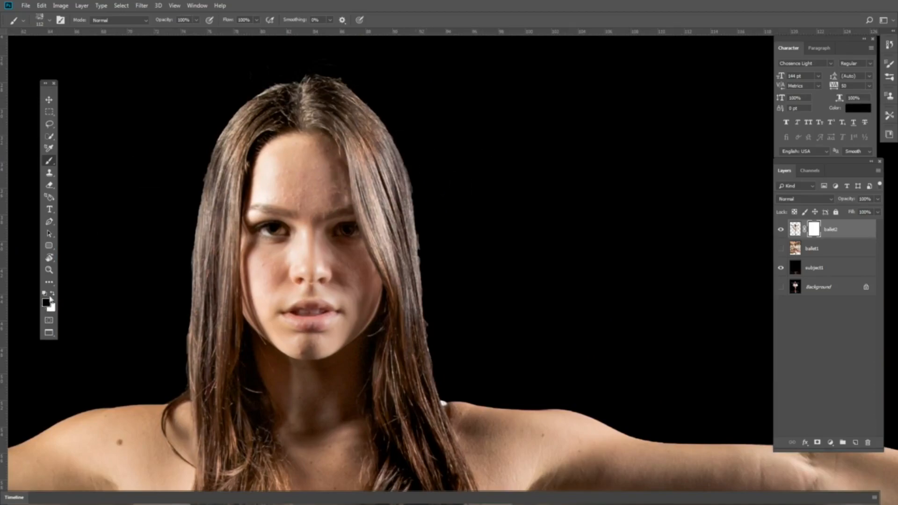
{"action": "mouse_move", "coordinate": [416, 132]}
{"action": "left_mouse_down"}
{"action": "mouse_move", "coordinate": [425, 337]}
{"action": "mouse_move", "coordinate": [488, 404]}
{"action": "mouse_move", "coordinate": [561, 411]}
{"action": "mouse_move", "coordinate": [591, 395]}
{"action": "left_mouse_up"}
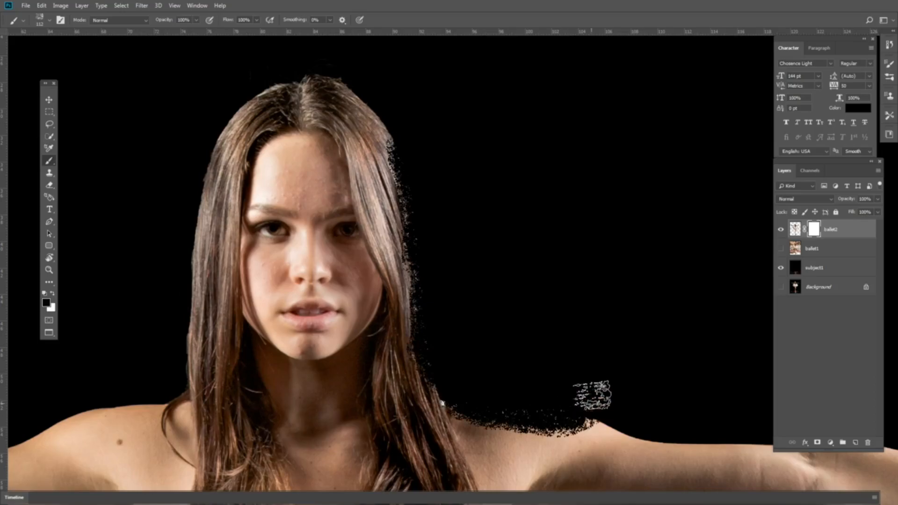
{"action": "left_click_drag", "start_coordinate": [636, 354], "coordinate": [461, 202]}
{"action": "mouse_move", "coordinate": [409, 264]}
{"action": "left_mouse_down"}
{"action": "mouse_move", "coordinate": [480, 286]}
{"action": "mouse_move", "coordinate": [642, 281]}
{"action": "mouse_move", "coordinate": [381, 241]}
{"action": "mouse_move", "coordinate": [501, 271]}
{"action": "mouse_move", "coordinate": [619, 276]}
{"action": "mouse_move", "coordinate": [661, 190]}
{"action": "left_mouse_up"}
{"action": "mouse_move", "coordinate": [675, 318]}
{"action": "left_mouse_down"}
{"action": "mouse_move", "coordinate": [675, 350]}
{"action": "mouse_move", "coordinate": [491, 361]}
{"action": "mouse_move", "coordinate": [321, 350]}
{"action": "mouse_move", "coordinate": [437, 353]}
{"action": "left_mouse_up"}
{"action": "mouse_move", "coordinate": [488, 327]}
{"action": "left_mouse_down"}
{"action": "mouse_move", "coordinate": [391, 321]}
{"action": "mouse_move", "coordinate": [281, 355]}
{"action": "mouse_move", "coordinate": [366, 395]}
{"action": "mouse_move", "coordinate": [372, 275]}
{"action": "mouse_move", "coordinate": [490, 351]}
{"action": "left_mouse_up"}
- Enlarge the charcoal brush and roughen the edges of the right-hand arm on the ballet2 mask
{"action": "key", "text": "bracketright"}
{"action": "key", "text": "bracketright"}
{"action": "left_click_drag", "start_coordinate": [521, 357], "coordinate": [490, 238]}
{"action": "mouse_move", "coordinate": [564, 276]}
{"action": "left_mouse_down"}
{"action": "mouse_move", "coordinate": [606, 348]}
{"action": "mouse_move", "coordinate": [598, 181]}
{"action": "mouse_move", "coordinate": [597, 190]}
{"action": "mouse_move", "coordinate": [615, 188]}
{"action": "mouse_move", "coordinate": [608, 218]}
{"action": "mouse_move", "coordinate": [585, 229]}
{"action": "mouse_move", "coordinate": [605, 255]}
{"action": "left_mouse_up"}
{"action": "key", "text": "ctrl+minus"}
{"action": "left_click_drag", "start_coordinate": [538, 237], "coordinate": [601, 202]}
{"action": "mouse_move", "coordinate": [578, 290]}
{"action": "left_mouse_down"}
{"action": "mouse_move", "coordinate": [514, 239]}
{"action": "mouse_move", "coordinate": [510, 245]}
{"action": "left_mouse_up"}
- Enlarge the brush further and mask out speckles along the right-hand side of the tutu and legs
{"action": "key", "text": "bracketright"}
{"action": "key", "text": "bracketright"}
{"action": "key", "text": "bracketright"}
{"action": "mouse_move", "coordinate": [583, 277]}
{"action": "left_mouse_down"}
{"action": "mouse_move", "coordinate": [486, 376]}
{"action": "mouse_move", "coordinate": [535, 255]}
{"action": "left_mouse_up"}
{"action": "mouse_move", "coordinate": [573, 201]}
{"action": "left_mouse_down"}
{"action": "mouse_move", "coordinate": [512, 289]}
{"action": "mouse_move", "coordinate": [503, 335]}
{"action": "mouse_move", "coordinate": [455, 309]}
{"action": "left_mouse_up"}
{"action": "mouse_move", "coordinate": [505, 334]}
{"action": "left_mouse_down"}
{"action": "mouse_move", "coordinate": [443, 322]}
{"action": "mouse_move", "coordinate": [401, 361]}
{"action": "left_mouse_up"}
{"action": "mouse_move", "coordinate": [405, 422]}
{"action": "left_mouse_down"}
{"action": "mouse_move", "coordinate": [450, 254]}
{"action": "mouse_move", "coordinate": [411, 278]}
{"action": "mouse_move", "coordinate": [408, 327]}
{"action": "left_mouse_up"}
{"action": "mouse_move", "coordinate": [434, 353]}
{"action": "left_mouse_down"}
{"action": "mouse_move", "coordinate": [450, 220]}
{"action": "mouse_move", "coordinate": [419, 342]}
{"action": "left_mouse_up"}
{"action": "left_click_drag", "start_coordinate": [441, 367], "coordinate": [464, 271]}
{"action": "mouse_move", "coordinate": [439, 255]}
{"action": "left_mouse_down"}
{"action": "mouse_move", "coordinate": [441, 289]}
{"action": "mouse_move", "coordinate": [425, 307]}
{"action": "left_mouse_up"}
{"action": "mouse_move", "coordinate": [434, 319]}
{"action": "left_mouse_down"}
{"action": "mouse_move", "coordinate": [432, 252]}
{"action": "mouse_move", "coordinate": [431, 371]}
{"action": "left_mouse_up"}
- Roughen the left-hand edge of the legs and the left-hand arm on the ballet2 mask
{"action": "mouse_move", "coordinate": [330, 362]}
{"action": "left_mouse_down"}
{"action": "mouse_move", "coordinate": [336, 287]}
{"action": "mouse_move", "coordinate": [317, 161]}
{"action": "left_mouse_up"}
{"action": "scroll", "coordinate": [323, 239], "scroll_direction": "up", "scroll_amount": 3}
{"action": "left_click_drag", "start_coordinate": [326, 241], "coordinate": [306, 127]}
{"action": "mouse_move", "coordinate": [298, 84]}
{"action": "left_mouse_down"}
{"action": "mouse_move", "coordinate": [356, 266]}
{"action": "mouse_move", "coordinate": [232, 175]}
{"action": "mouse_move", "coordinate": [199, 169]}
{"action": "left_mouse_up"}
{"action": "mouse_move", "coordinate": [195, 176]}
{"action": "left_mouse_down"}
{"action": "mouse_move", "coordinate": [344, 331]}
{"action": "mouse_move", "coordinate": [274, 253]}
{"action": "mouse_move", "coordinate": [240, 192]}
{"action": "left_mouse_up"}
- Enlarge the charcoal brush and break up the left-hand side of the tutu on the ballet2 mask
{"action": "key", "text": "bracketright"}
{"action": "key", "text": "bracketright"}
{"action": "left_click_drag", "start_coordinate": [241, 195], "coordinate": [258, 288]}
{"action": "mouse_move", "coordinate": [254, 264]}
{"action": "left_mouse_down"}
{"action": "mouse_move", "coordinate": [241, 191]}
{"action": "mouse_move", "coordinate": [281, 114]}
{"action": "left_mouse_up"}
{"action": "left_click_drag", "start_coordinate": [281, 113], "coordinate": [251, 192]}
{"action": "mouse_move", "coordinate": [253, 314]}
{"action": "left_mouse_down"}
{"action": "mouse_move", "coordinate": [259, 255]}
{"action": "mouse_move", "coordinate": [473, 97]}
{"action": "mouse_move", "coordinate": [328, 75]}
{"action": "mouse_move", "coordinate": [367, 183]}
{"action": "left_mouse_up"}
- Reduce the charcoal brush and mask out finer speckles across the dancer's edges and the tutu's sides
{"action": "key", "text": "bracketleft"}
{"action": "key", "text": "bracketleft"}
{"action": "key", "text": "bracketleft"}
{"action": "mouse_move", "coordinate": [365, 181]}
{"action": "left_mouse_down"}
{"action": "mouse_move", "coordinate": [167, 171]}
{"action": "mouse_move", "coordinate": [94, 133]}
{"action": "mouse_move", "coordinate": [144, 98]}
{"action": "mouse_move", "coordinate": [86, 113]}
{"action": "mouse_move", "coordinate": [321, 113]}
{"action": "mouse_move", "coordinate": [510, 94]}
{"action": "mouse_move", "coordinate": [340, 197]}
{"action": "left_mouse_up"}
{"action": "mouse_move", "coordinate": [346, 189]}
{"action": "left_mouse_down"}
{"action": "mouse_move", "coordinate": [369, 149]}
{"action": "mouse_move", "coordinate": [376, 112]}
{"action": "left_mouse_up"}
{"action": "left_click_drag", "start_coordinate": [364, 102], "coordinate": [314, 223]}
{"action": "mouse_move", "coordinate": [327, 182]}
{"action": "left_mouse_down"}
{"action": "mouse_move", "coordinate": [331, 154]}
{"action": "mouse_move", "coordinate": [401, 90]}
{"action": "mouse_move", "coordinate": [458, 123]}
{"action": "mouse_move", "coordinate": [461, 136]}
{"action": "left_mouse_up"}
{"action": "left_click_drag", "start_coordinate": [398, 306], "coordinate": [421, 199]}
{"action": "left_click", "coordinate": [419, 201]}
{"action": "left_click", "coordinate": [384, 187]}
{"action": "left_click_drag", "start_coordinate": [346, 291], "coordinate": [408, 205]}
{"action": "left_click", "coordinate": [390, 200]}
{"action": "left_click_drag", "start_coordinate": [387, 279], "coordinate": [346, 324]}
- Roughen more of the dancer's outline with a larger charcoal brush and undo the last two strokes
{"action": "key", "text": "ctrl+minus"}
{"action": "left_click_drag", "start_coordinate": [368, 343], "coordinate": [386, 251]}
{"action": "key", "text": "bracketright"}
{"action": "key", "text": "bracketright"}
{"action": "mouse_move", "coordinate": [335, 243]}
{"action": "left_mouse_down"}
{"action": "mouse_move", "coordinate": [301, 277]}
{"action": "mouse_move", "coordinate": [285, 367]}
{"action": "mouse_move", "coordinate": [320, 395]}
{"action": "mouse_move", "coordinate": [364, 324]}
{"action": "left_mouse_up"}
{"action": "scroll", "coordinate": [343, 374], "scroll_direction": "down", "scroll_amount": 3}
{"action": "mouse_move", "coordinate": [370, 363]}
{"action": "left_mouse_down"}
{"action": "mouse_move", "coordinate": [391, 347]}
{"action": "mouse_move", "coordinate": [367, 347]}
{"action": "mouse_move", "coordinate": [352, 299]}
{"action": "mouse_move", "coordinate": [358, 323]}
{"action": "mouse_move", "coordinate": [356, 307]}
{"action": "mouse_move", "coordinate": [350, 335]}
{"action": "mouse_move", "coordinate": [364, 328]}
{"action": "mouse_move", "coordinate": [382, 350]}
{"action": "left_mouse_up"}
{"action": "key", "text": "ctrl+z"}
{"action": "key", "text": "ctrl+z"}
- Enlarge the charcoal brush and mask out speckles along the tutu's lower right-hand edge
{"action": "key", "text": "bracketright"}
{"action": "key", "text": "bracketright"}
{"action": "scroll", "coordinate": [426, 341], "scroll_direction": "down", "scroll_amount": 3}
{"action": "mouse_move", "coordinate": [410, 309]}
{"action": "left_mouse_down"}
{"action": "mouse_move", "coordinate": [406, 291]}
{"action": "mouse_move", "coordinate": [388, 287]}
{"action": "mouse_move", "coordinate": [400, 263]}
{"action": "left_mouse_up"}
{"action": "mouse_move", "coordinate": [550, 327]}
{"action": "left_mouse_down"}
{"action": "mouse_move", "coordinate": [542, 327]}
{"action": "mouse_move", "coordinate": [537, 288]}
{"action": "mouse_move", "coordinate": [550, 260]}
{"action": "left_mouse_up"}
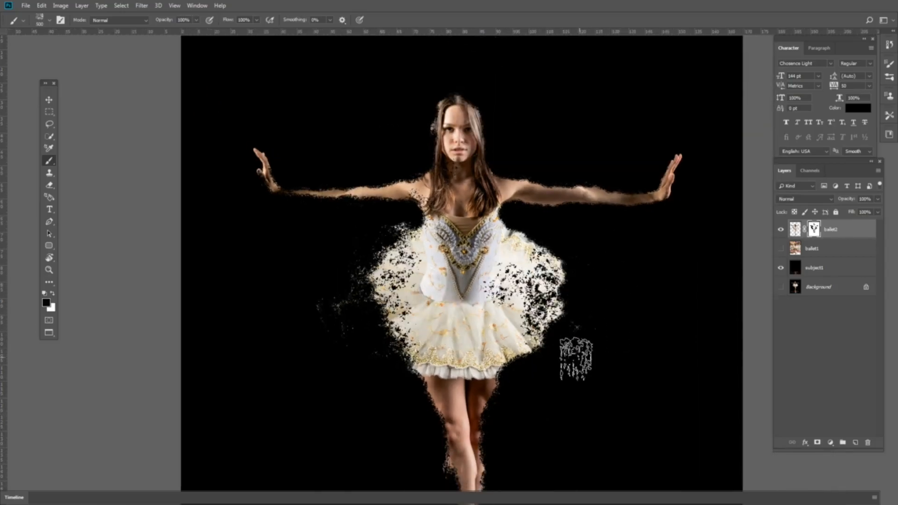
{"action": "scroll", "coordinate": [578, 346], "scroll_direction": "down", "scroll_amount": 1}
{"action": "mouse_move", "coordinate": [579, 330]}
{"action": "left_mouse_down"}
{"action": "mouse_move", "coordinate": [531, 191]}
{"action": "mouse_move", "coordinate": [507, 296]}
{"action": "left_mouse_up"}
{"action": "scroll", "coordinate": [508, 209], "scroll_direction": "up", "scroll_amount": 1}
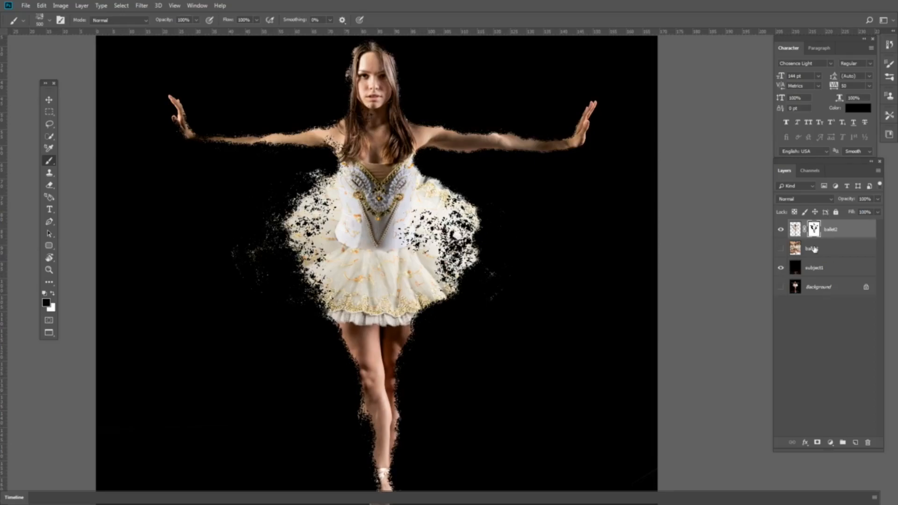
- Duplicate the ballet2 layer together with its mask and hide the copy
{"action": "key", "text": "ctrl+j"}
{"action": "key", "text": "ctrl+z"}
{"action": "left_click_drag", "start_coordinate": [845, 228], "coordinate": [855, 444]}
{"action": "key", "text": "ctrl+z"}
{"action": "key", "text": "ctrl+j"}
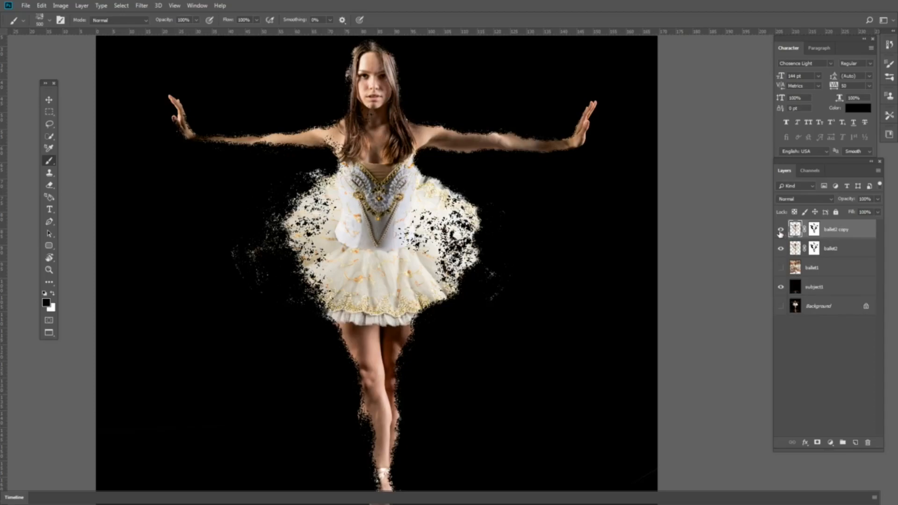
- Give ballet2 a tan Outer Glow with Linear Dodge (Add), 100% opacity, 48% noise, Softer technique and 65 px size
{"action": "right_click", "coordinate": [842, 250]}
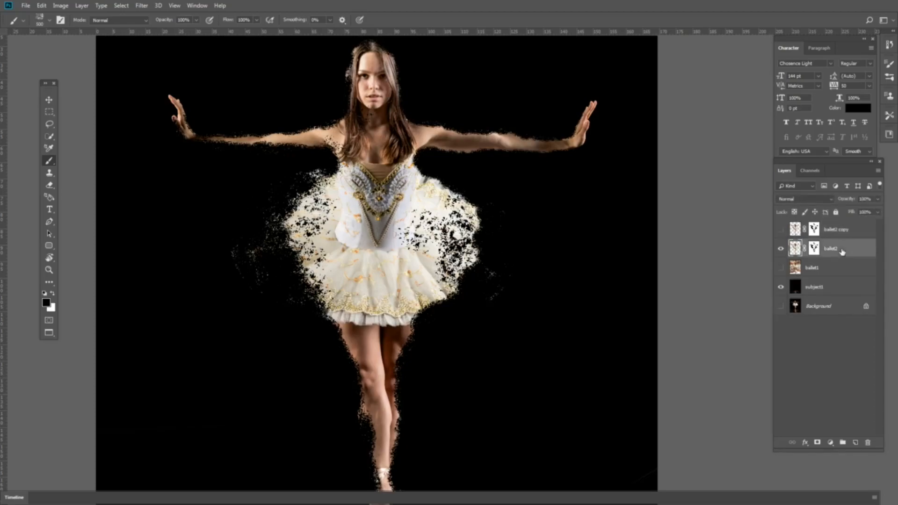
{"action": "left_click", "coordinate": [767, 144]}
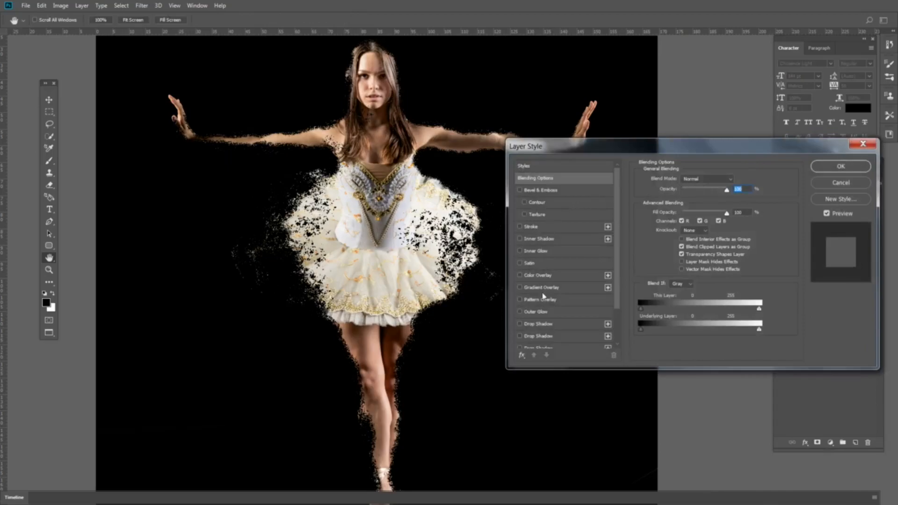
{"action": "left_click", "coordinate": [519, 312]}
{"action": "left_click", "coordinate": [537, 312]}
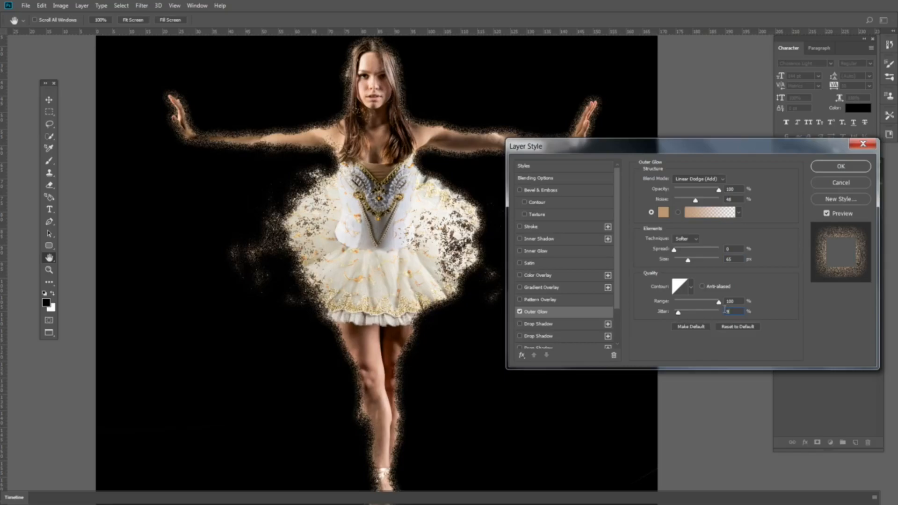
{"action": "left_click", "coordinate": [842, 167]}
- Check the subject1 and ballet2 layers by toggling their visibility, leaving them and ballet2 copy visible
{"action": "key", "text": "b"}
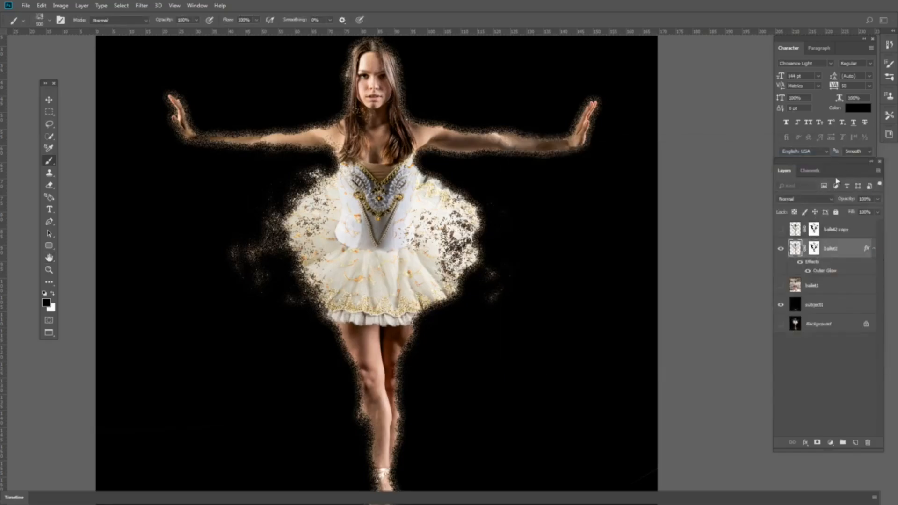
{"action": "key", "text": "v"}
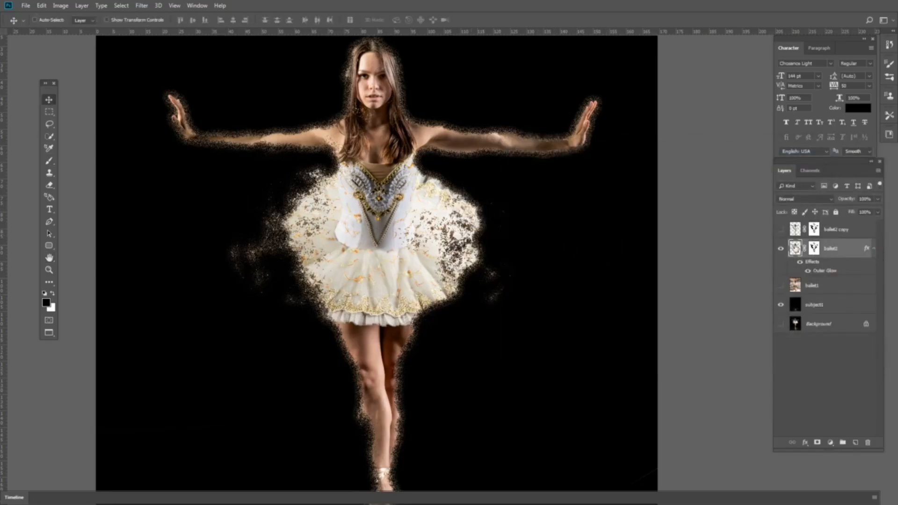
{"action": "left_click", "coordinate": [781, 304]}
{"action": "left_click", "coordinate": [780, 305]}
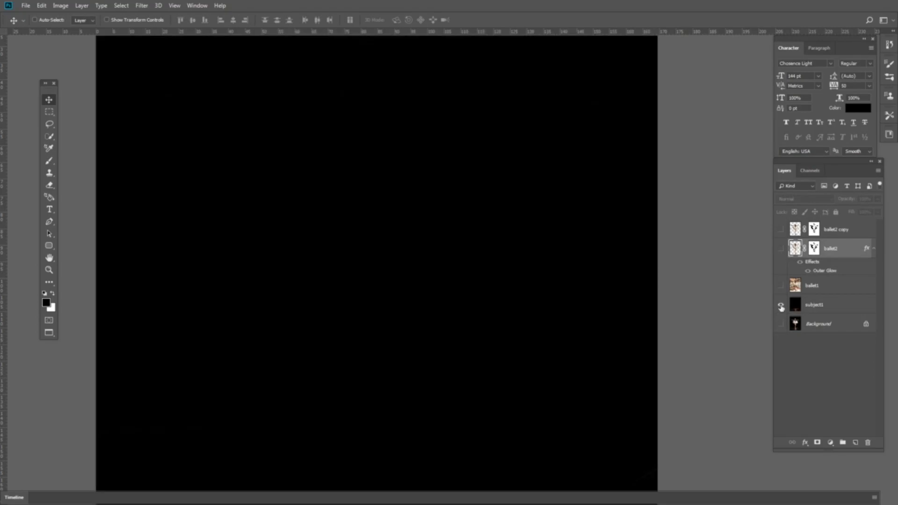
{"action": "left_click", "coordinate": [780, 250]}
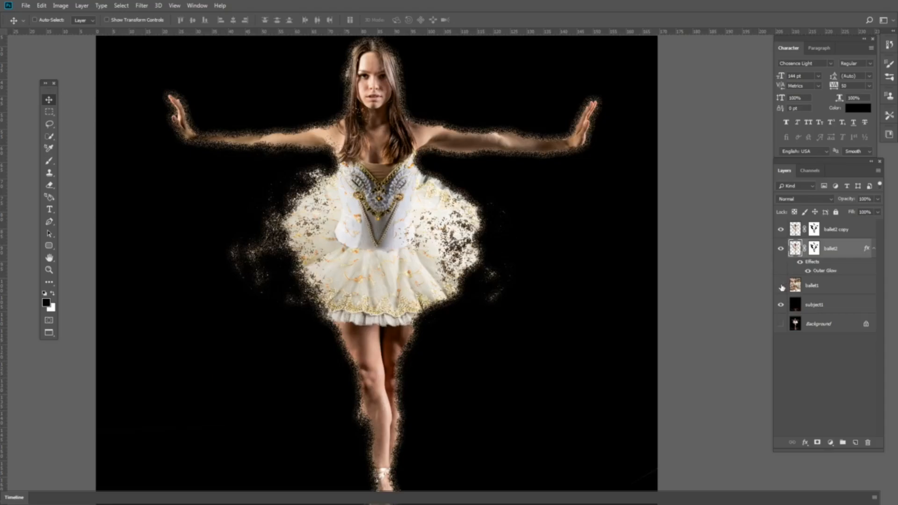
- Show the ballet1 layer, rename it liquify and add a black layer mask to it
{"action": "left_click", "coordinate": [780, 286]}
{"action": "double_click", "coordinate": [812, 286]}
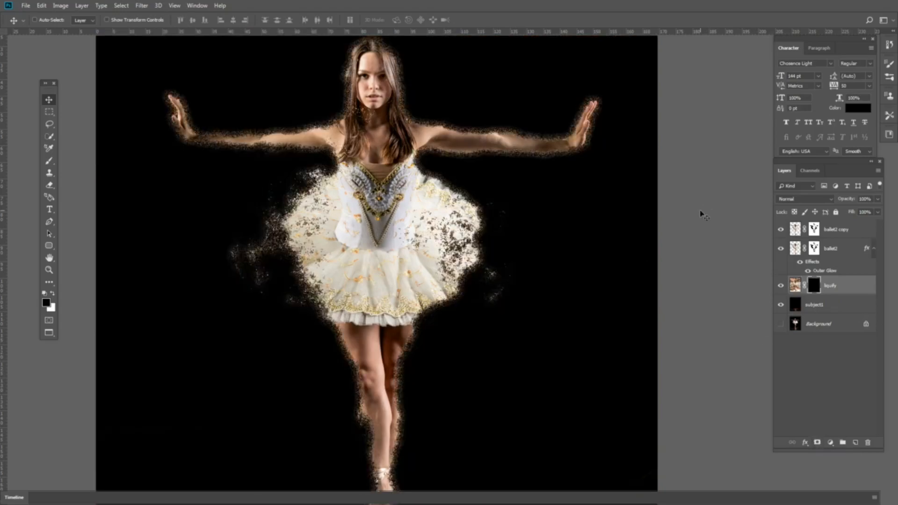
- Paint white on the liquify layer's mask to reveal scattered fragments around the right-hand side of the tutu
{"action": "key", "text": "b"}
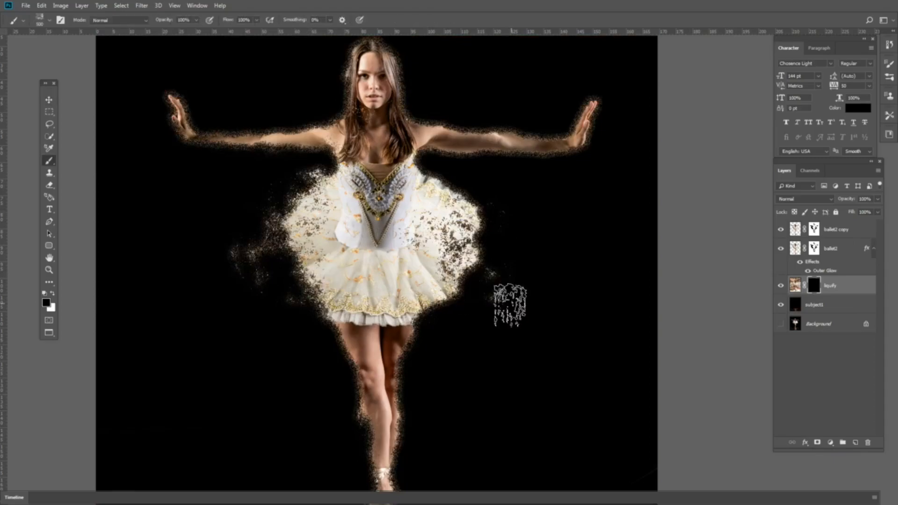
{"action": "left_click", "coordinate": [52, 292]}
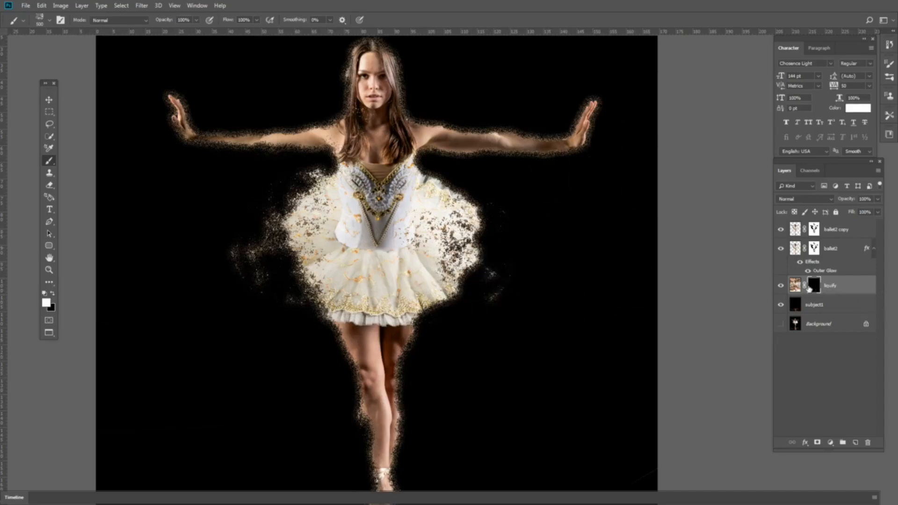
{"action": "mouse_move", "coordinate": [538, 304]}
{"action": "left_mouse_down"}
{"action": "mouse_move", "coordinate": [479, 183]}
{"action": "mouse_move", "coordinate": [432, 155]}
{"action": "mouse_move", "coordinate": [457, 158]}
{"action": "mouse_move", "coordinate": [458, 141]}
{"action": "mouse_move", "coordinate": [437, 154]}
{"action": "mouse_move", "coordinate": [493, 166]}
{"action": "mouse_move", "coordinate": [500, 185]}
{"action": "mouse_move", "coordinate": [465, 145]}
{"action": "mouse_move", "coordinate": [484, 262]}
{"action": "mouse_move", "coordinate": [479, 283]}
{"action": "mouse_move", "coordinate": [434, 322]}
{"action": "mouse_move", "coordinate": [468, 323]}
{"action": "mouse_move", "coordinate": [517, 290]}
{"action": "mouse_move", "coordinate": [547, 250]}
{"action": "mouse_move", "coordinate": [566, 189]}
{"action": "mouse_move", "coordinate": [596, 178]}
{"action": "left_mouse_up"}
{"action": "mouse_move", "coordinate": [610, 244]}
{"action": "left_mouse_down"}
{"action": "mouse_move", "coordinate": [497, 363]}
{"action": "mouse_move", "coordinate": [442, 361]}
{"action": "mouse_move", "coordinate": [456, 366]}
{"action": "left_mouse_up"}
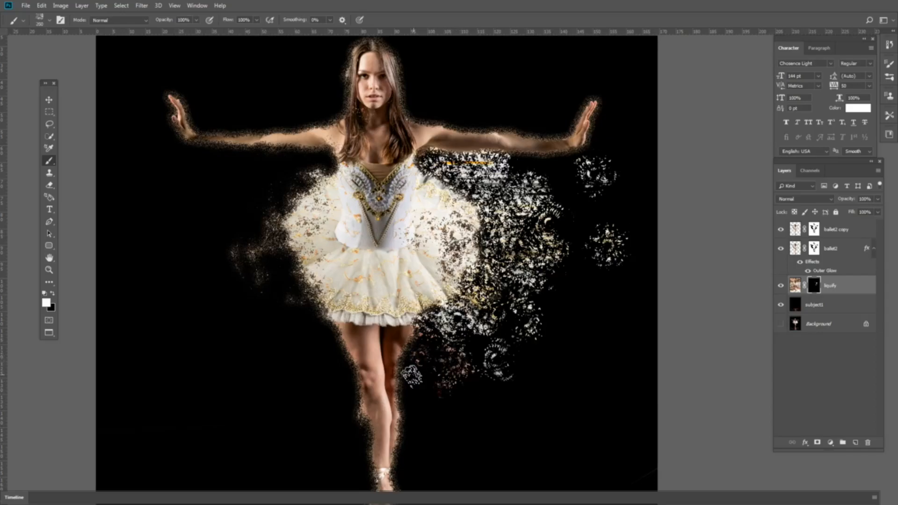
- Reveal scattered liquify fragments along the right-hand side of the legs down to the shoe, switching between white and black paint
{"action": "mouse_move", "coordinate": [434, 424]}
{"action": "left_mouse_down"}
{"action": "mouse_move", "coordinate": [474, 335]}
{"action": "mouse_move", "coordinate": [455, 344]}
{"action": "mouse_move", "coordinate": [460, 291]}
{"action": "left_mouse_up"}
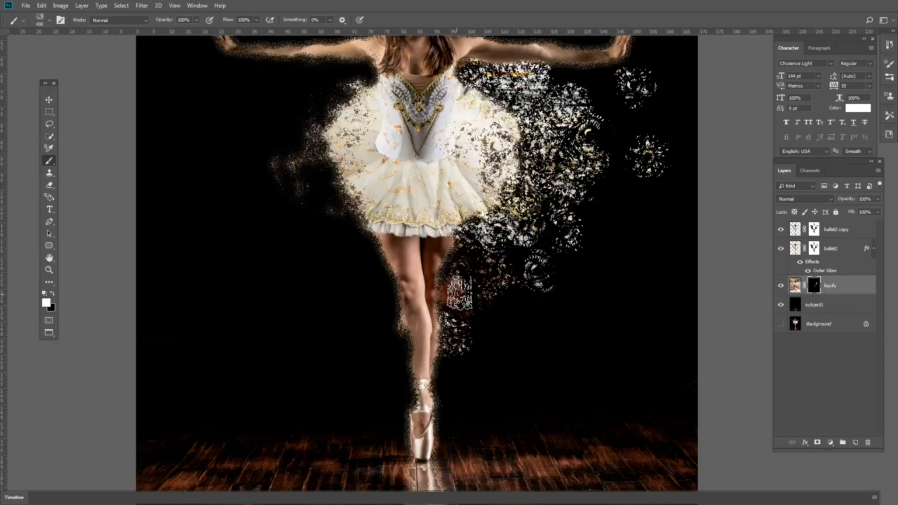
{"action": "key", "text": "x"}
{"action": "left_click", "coordinate": [454, 286]}
{"action": "key", "text": "x"}
{"action": "mouse_move", "coordinate": [455, 285]}
{"action": "left_mouse_down"}
{"action": "mouse_move", "coordinate": [452, 339]}
{"action": "mouse_move", "coordinate": [437, 365]}
{"action": "mouse_move", "coordinate": [442, 389]}
{"action": "left_mouse_up"}
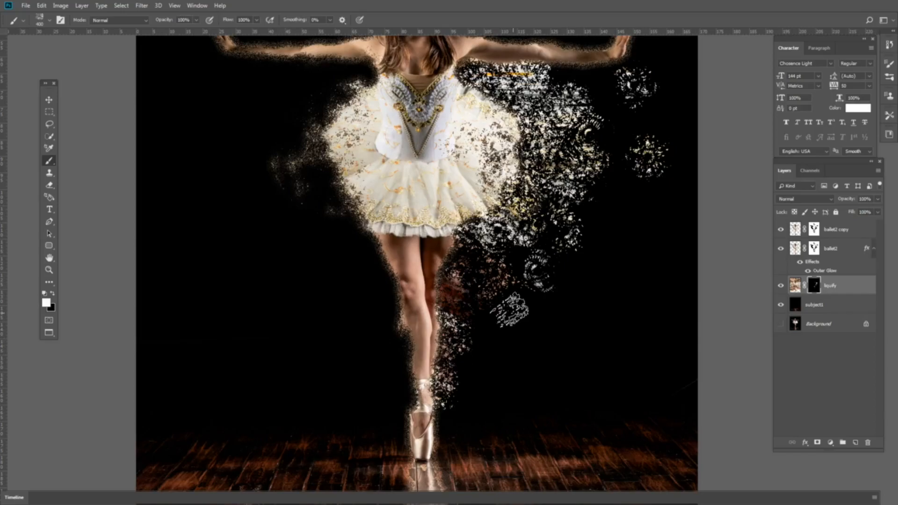
{"action": "key", "text": "x"}
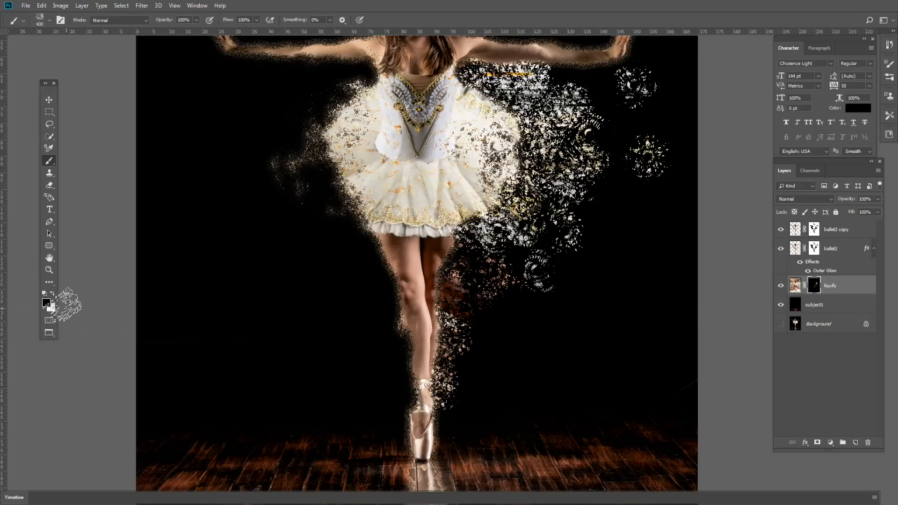
- Paint white on the liquify layer's mask to reveal scattered fragments below the tutu, out to the right-hand side of the legs
{"action": "scroll", "coordinate": [528, 294], "scroll_direction": "up", "scroll_amount": 1}
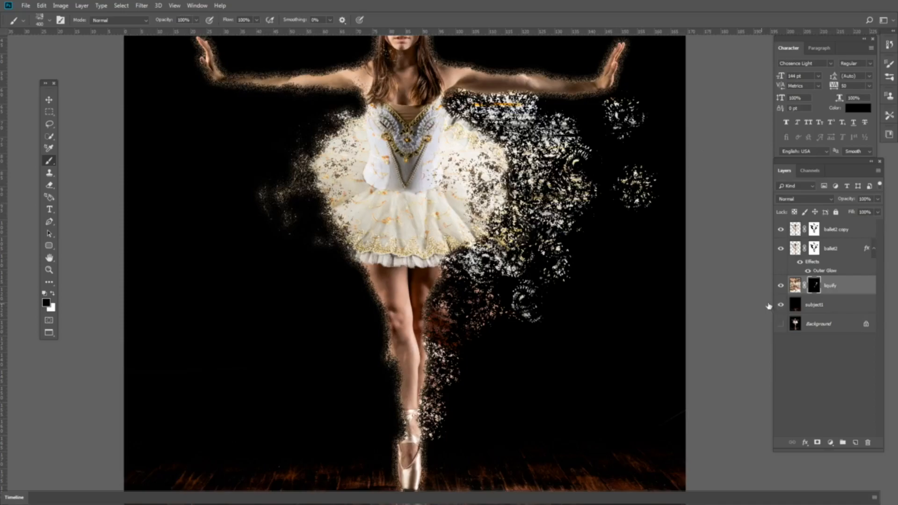
{"action": "key", "text": "x"}
{"action": "left_click", "coordinate": [586, 307]}
{"action": "left_click", "coordinate": [540, 346]}
{"action": "left_click", "coordinate": [483, 360]}
{"action": "key", "text": "x"}
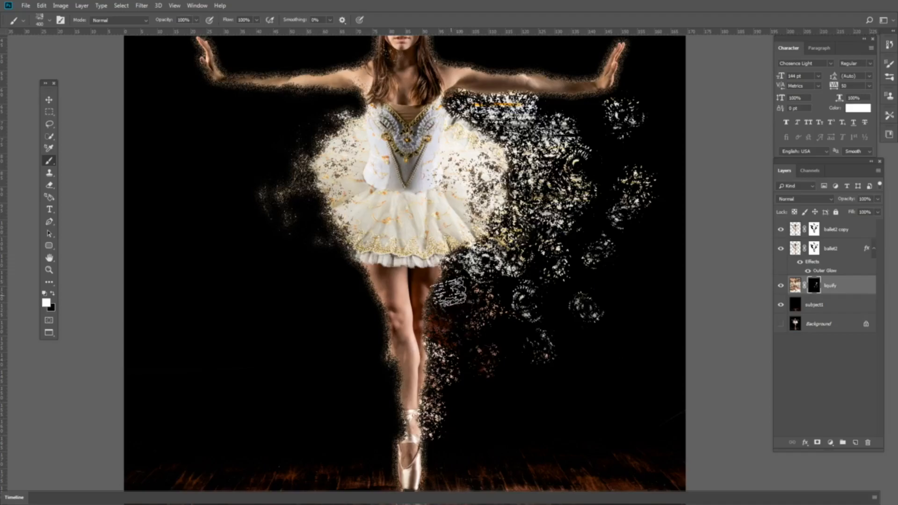
- Reveal liquify fragments along the left-hand side of the legs, thinning them with black where they are too dense
{"action": "scroll", "coordinate": [456, 309], "scroll_direction": "left", "scroll_amount": 3}
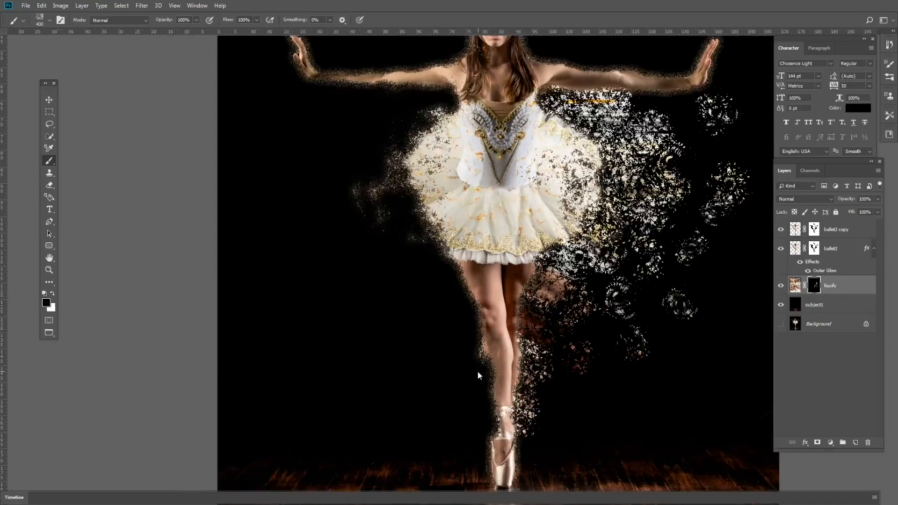
{"action": "key", "text": "x"}
{"action": "left_click", "coordinate": [464, 332]}
{"action": "left_click", "coordinate": [462, 303]}
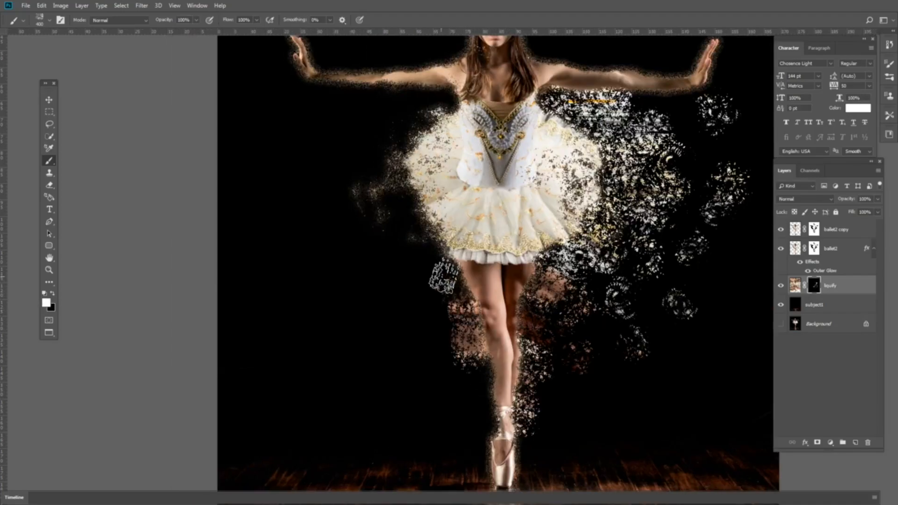
{"action": "key", "text": "x"}
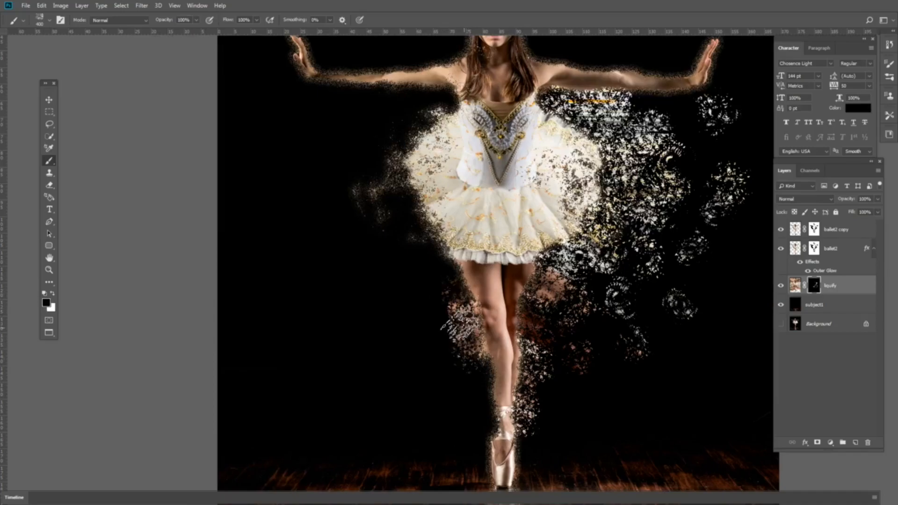
{"action": "key", "text": "x"}
{"action": "left_click", "coordinate": [407, 262]}
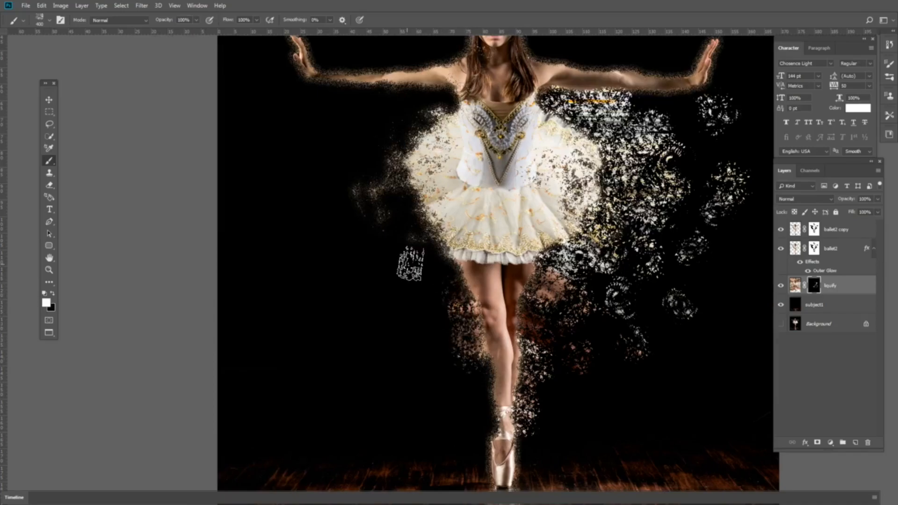
{"action": "left_click", "coordinate": [414, 311]}
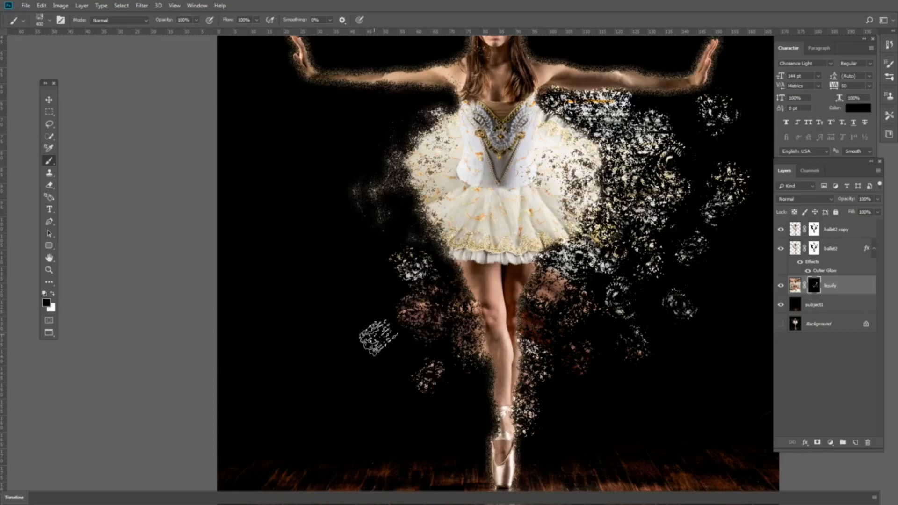
{"action": "key", "text": "x"}
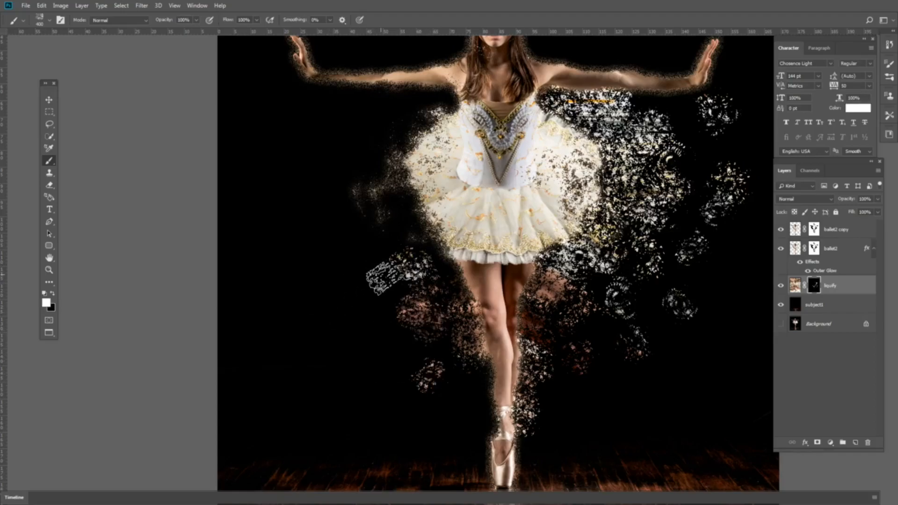
- Reveal fragments beside the left-hand side of the tutu, under the arm and above the shoulder on the liquify mask
{"action": "scroll", "coordinate": [411, 180], "scroll_direction": "up", "scroll_amount": 3}
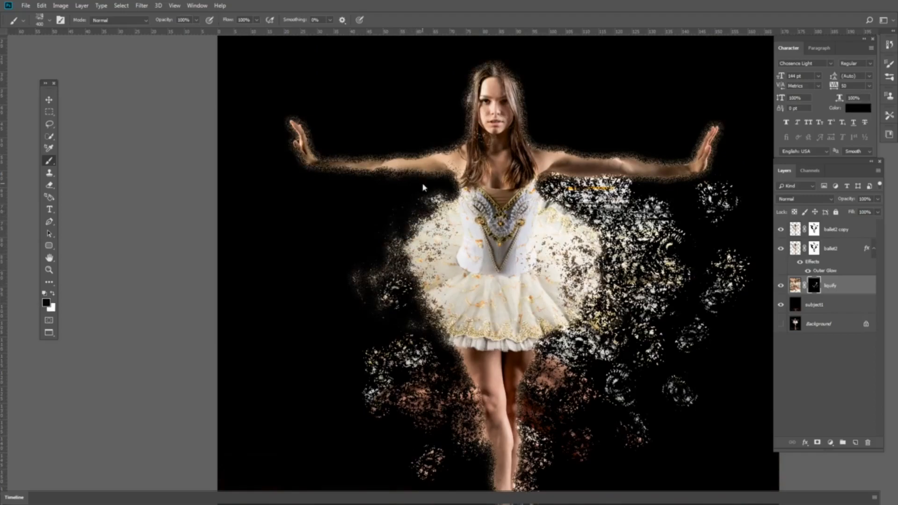
{"action": "mouse_move", "coordinate": [414, 196]}
{"action": "left_mouse_down"}
{"action": "mouse_move", "coordinate": [382, 208]}
{"action": "mouse_move", "coordinate": [396, 221]}
{"action": "mouse_move", "coordinate": [408, 144]}
{"action": "mouse_move", "coordinate": [449, 120]}
{"action": "left_mouse_up"}
{"action": "scroll", "coordinate": [450, 121], "scroll_direction": "up", "scroll_amount": 3}
{"action": "key", "text": "x"}
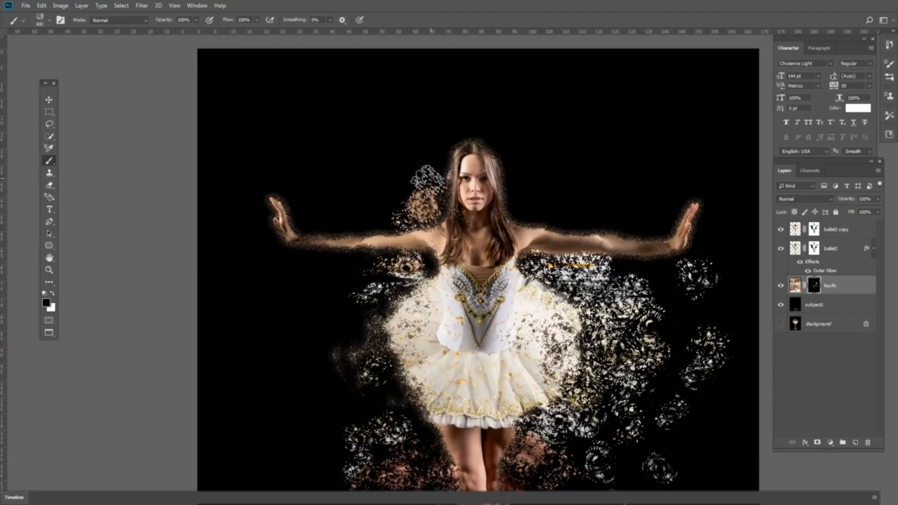
- Scatter liquify fragments around the dancer's head and hair, alternating white and black paint on the mask
{"action": "key", "text": "x"}
{"action": "mouse_move", "coordinate": [469, 114]}
{"action": "left_mouse_down"}
{"action": "mouse_move", "coordinate": [434, 145]}
{"action": "mouse_move", "coordinate": [426, 172]}
{"action": "mouse_move", "coordinate": [447, 122]}
{"action": "mouse_move", "coordinate": [481, 116]}
{"action": "mouse_move", "coordinate": [505, 127]}
{"action": "left_mouse_up"}
{"action": "left_click", "coordinate": [502, 127]}
{"action": "left_click", "coordinate": [450, 140]}
{"action": "left_click", "coordinate": [508, 149]}
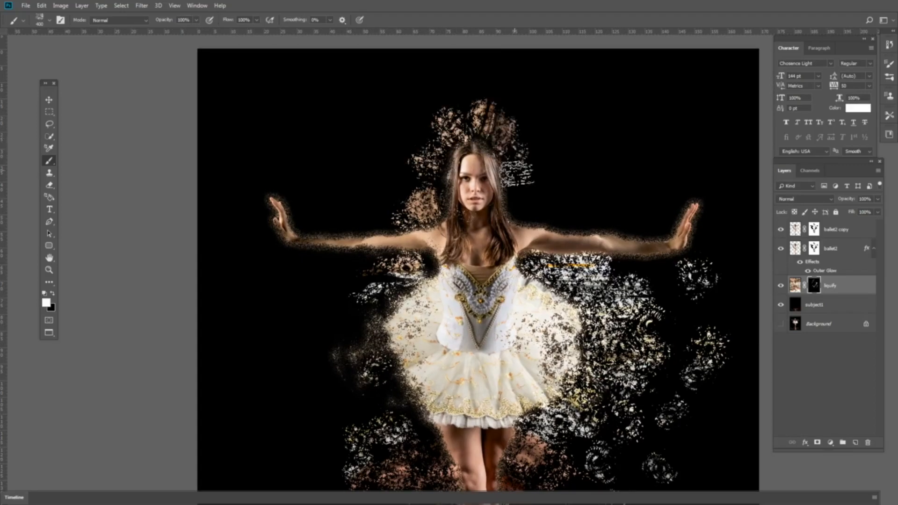
{"action": "key", "text": "x"}
{"action": "key", "text": "x"}
{"action": "left_click_drag", "start_coordinate": [521, 174], "coordinate": [521, 209]}
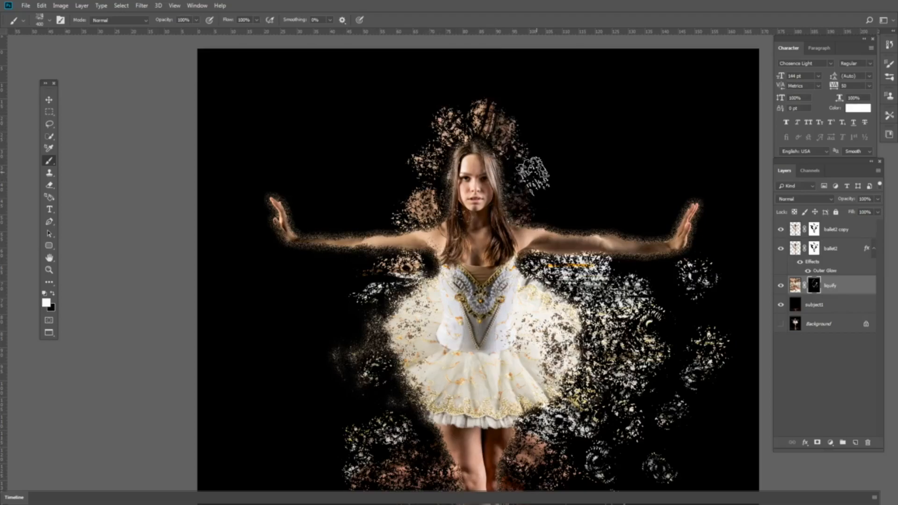
- Thin the fragments around the head with black and reveal new ones above the left-hand arm with white
{"action": "key", "text": "x"}
{"action": "mouse_move", "coordinate": [526, 143]}
{"action": "left_mouse_down"}
{"action": "mouse_move", "coordinate": [510, 112]}
{"action": "mouse_move", "coordinate": [476, 92]}
{"action": "mouse_move", "coordinate": [442, 119]}
{"action": "mouse_move", "coordinate": [404, 200]}
{"action": "mouse_move", "coordinate": [381, 223]}
{"action": "mouse_move", "coordinate": [311, 229]}
{"action": "left_mouse_up"}
{"action": "key", "text": "x"}
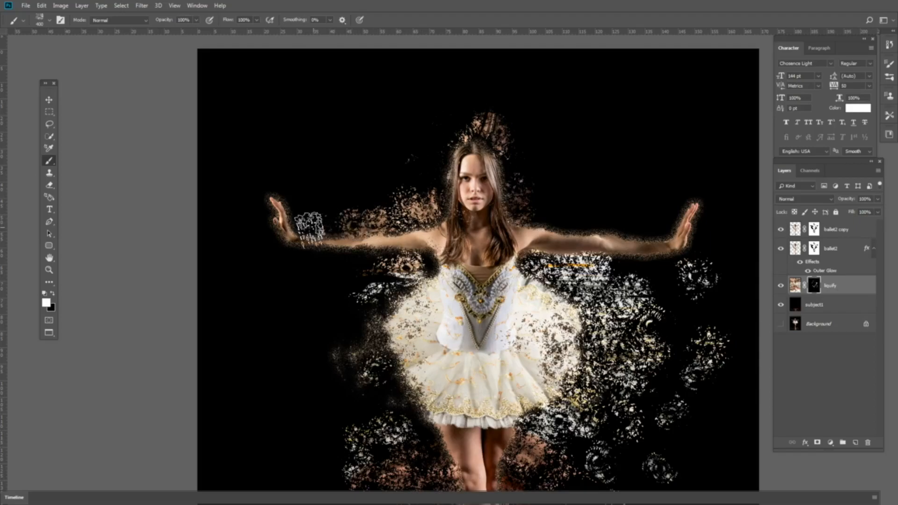
{"action": "key", "text": "x"}
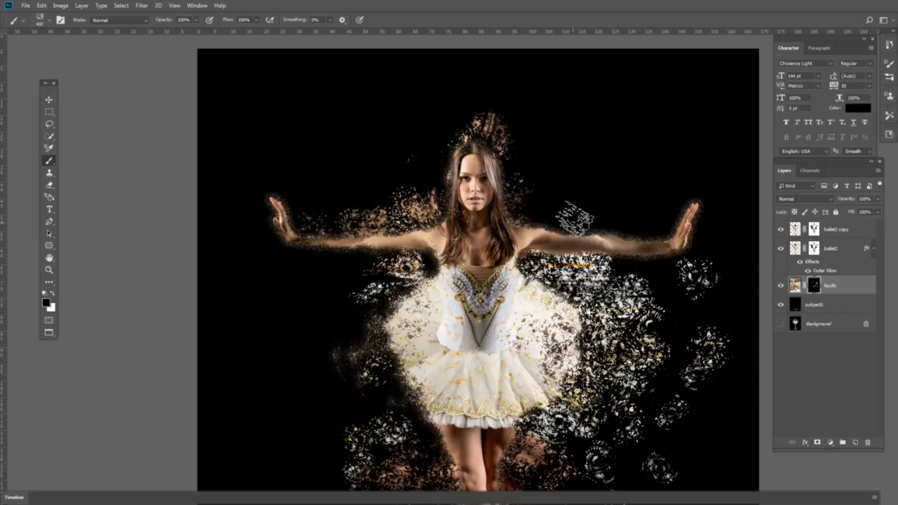
- Reveal and thin scattered fragments above the right-hand arm on the liquify mask, swapping between white and black
{"action": "key", "text": "x"}
{"action": "mouse_move", "coordinate": [557, 216]}
{"action": "left_mouse_down"}
{"action": "mouse_move", "coordinate": [535, 181]}
{"action": "mouse_move", "coordinate": [549, 202]}
{"action": "mouse_move", "coordinate": [583, 211]}
{"action": "mouse_move", "coordinate": [548, 183]}
{"action": "mouse_move", "coordinate": [538, 158]}
{"action": "left_mouse_up"}
{"action": "key", "text": "x"}
{"action": "key", "text": "x"}
{"action": "key", "text": "x"}
{"action": "key", "text": "x"}
{"action": "left_click_drag", "start_coordinate": [609, 202], "coordinate": [588, 205]}
{"action": "key", "text": "x"}
{"action": "left_click_drag", "start_coordinate": [650, 218], "coordinate": [605, 196]}
{"action": "key", "text": "x"}
- Refine the fragments around the head and above the right-hand arm by painting white and black on the liquify mask
{"action": "left_click", "coordinate": [584, 180]}
{"action": "left_click", "coordinate": [534, 170]}
{"action": "key", "text": "x"}
{"action": "left_click", "coordinate": [533, 177]}
{"action": "left_click", "coordinate": [501, 121]}
{"action": "key", "text": "x"}
{"action": "left_click", "coordinate": [476, 116]}
{"action": "key", "text": "x"}
{"action": "mouse_move", "coordinate": [495, 113]}
{"action": "left_mouse_down"}
{"action": "mouse_move", "coordinate": [475, 105]}
{"action": "mouse_move", "coordinate": [465, 112]}
{"action": "left_mouse_up"}
{"action": "left_click_drag", "start_coordinate": [627, 241], "coordinate": [552, 180]}
{"action": "scroll", "coordinate": [593, 134], "scroll_direction": "down", "scroll_amount": 2}
{"action": "scroll", "coordinate": [590, 143], "scroll_direction": "up", "scroll_amount": 1}
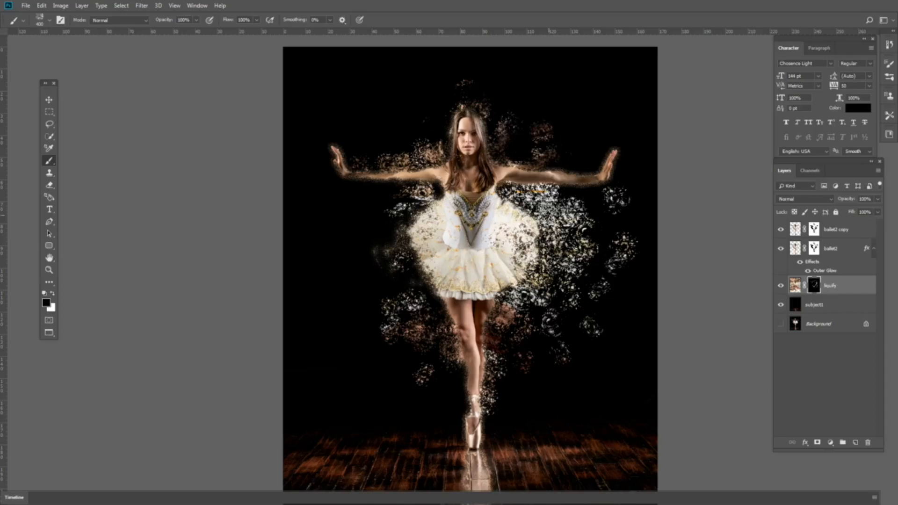
- Add a Levels adjustment layer above ballet2 copy with midtones at 0.80 and the white input level at 239
{"action": "left_click", "coordinate": [836, 230]}
{"action": "left_click", "coordinate": [830, 443]}
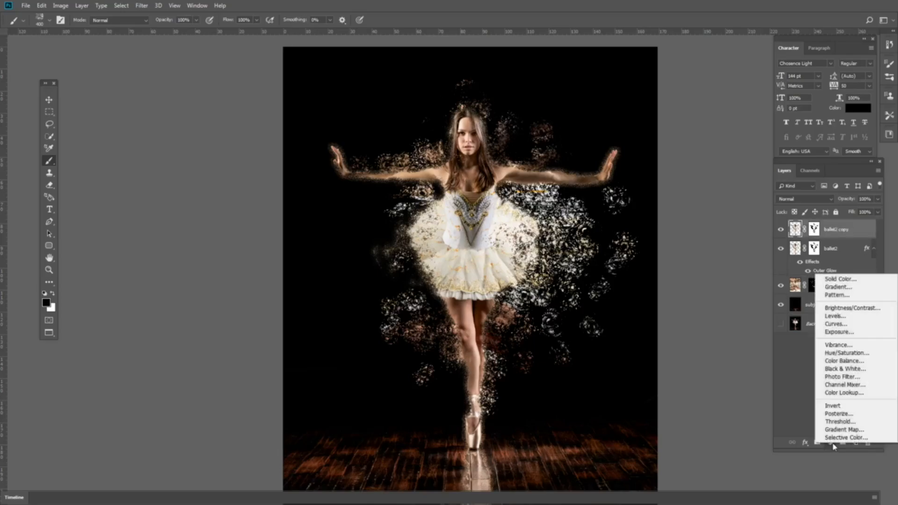
{"action": "left_click", "coordinate": [836, 316]}
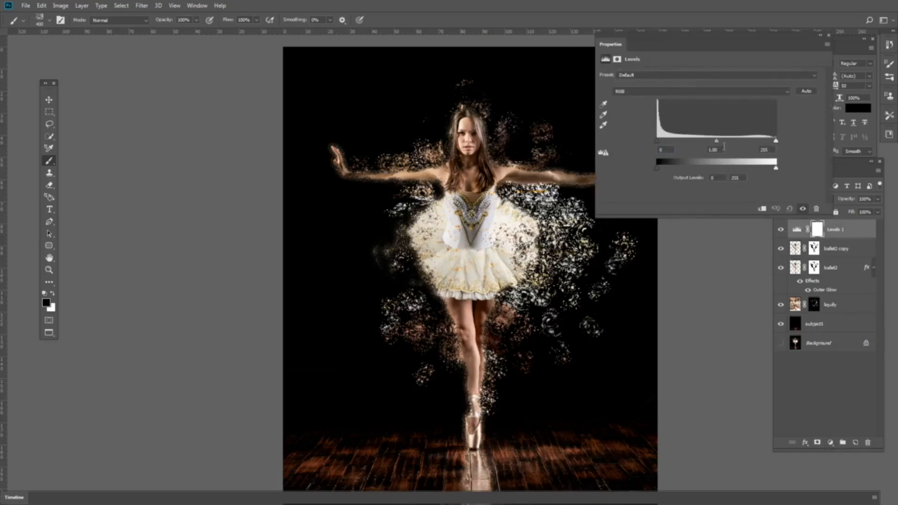
{"action": "left_click_drag", "start_coordinate": [717, 141], "coordinate": [768, 142]}
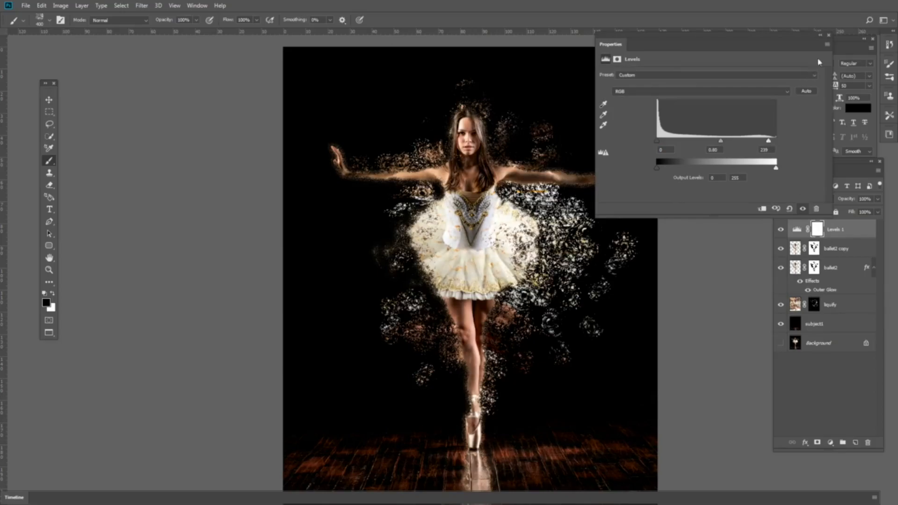
{"action": "left_click", "coordinate": [828, 37]}
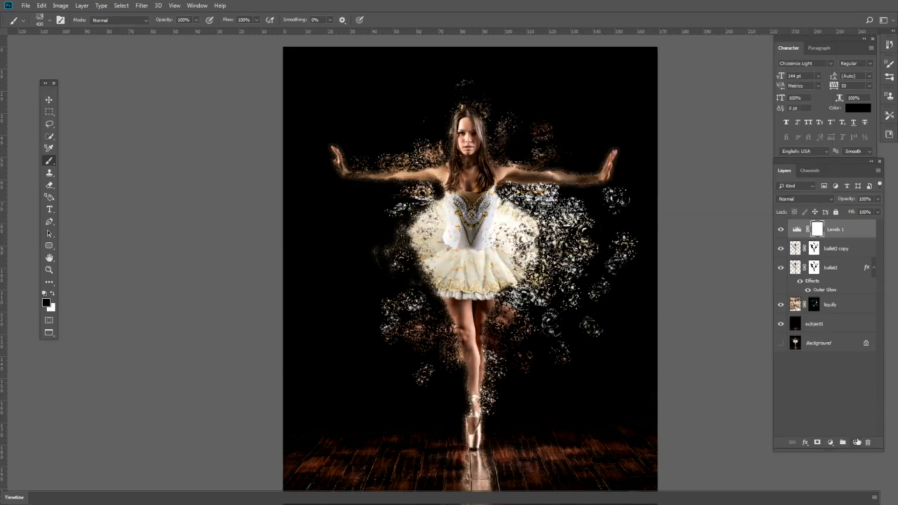
- Create a new layer on top, fill it with black and set its blend mode to Lighten
{"action": "left_click", "coordinate": [856, 442]}
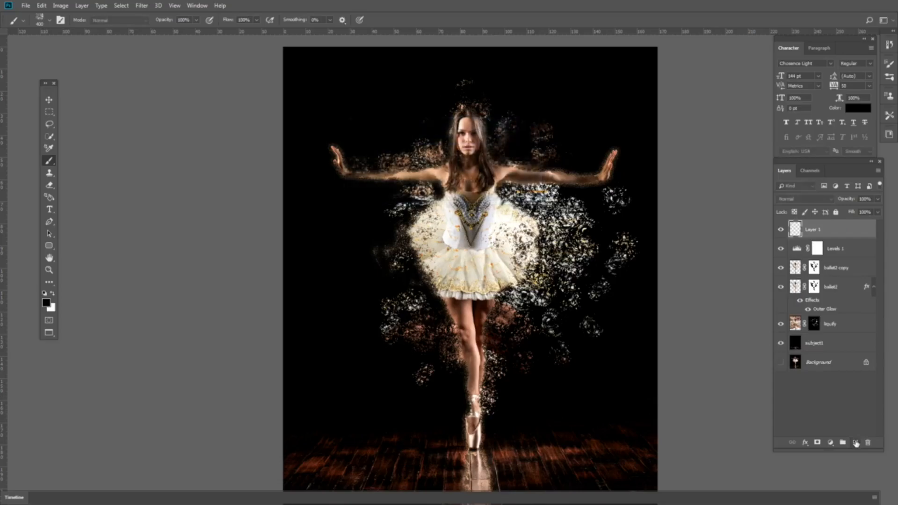
{"action": "key", "text": "alt+BackSpace"}
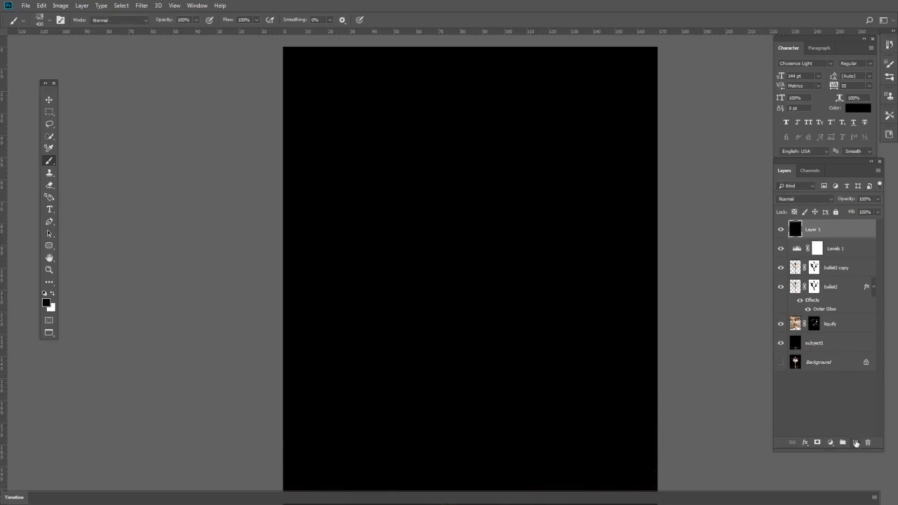
{"action": "left_click", "coordinate": [810, 201]}
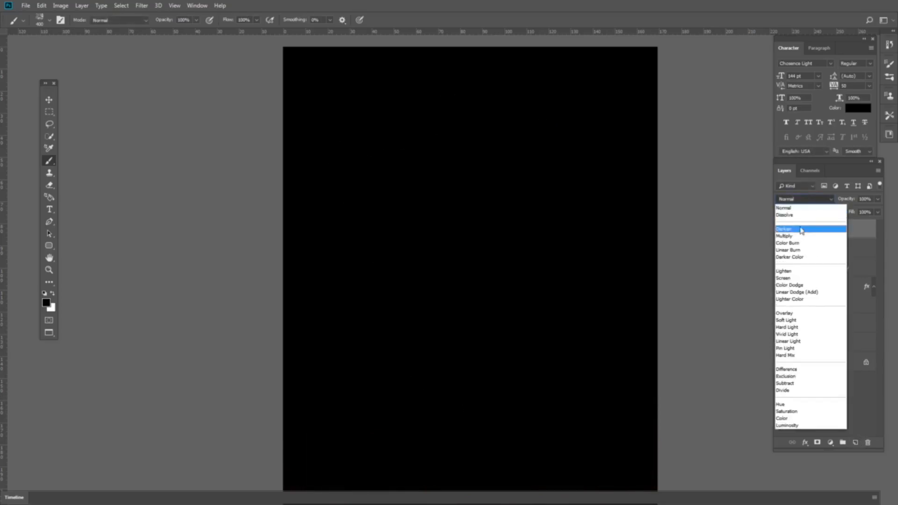
{"action": "left_click", "coordinate": [793, 272]}
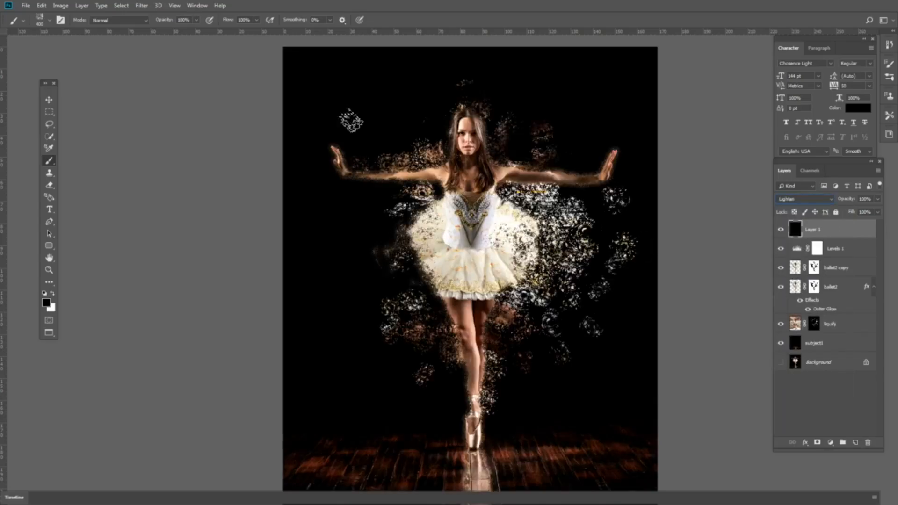
- Render a 50-300mm Zoom lens flare at 100% brightness on the black layer, centred over the dancer's left-hand forearm
{"action": "left_click", "coordinate": [142, 7]}
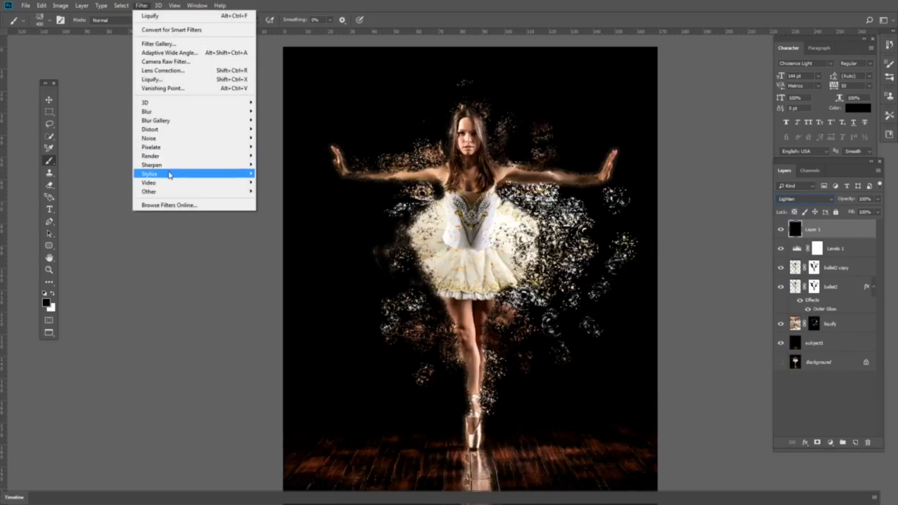
{"action": "mouse_move", "coordinate": [179, 158]}
{"action": "left_click", "coordinate": [280, 214]}
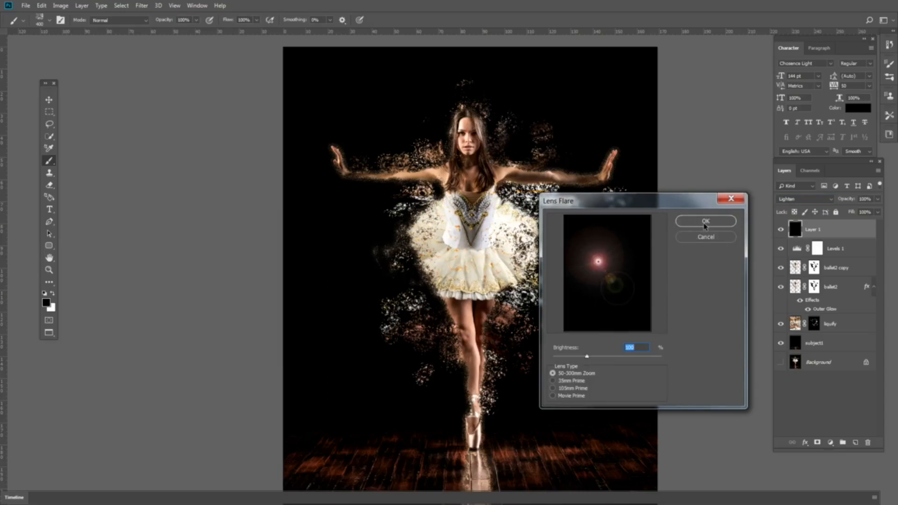
{"action": "left_click_drag", "start_coordinate": [599, 262], "coordinate": [587, 245]}
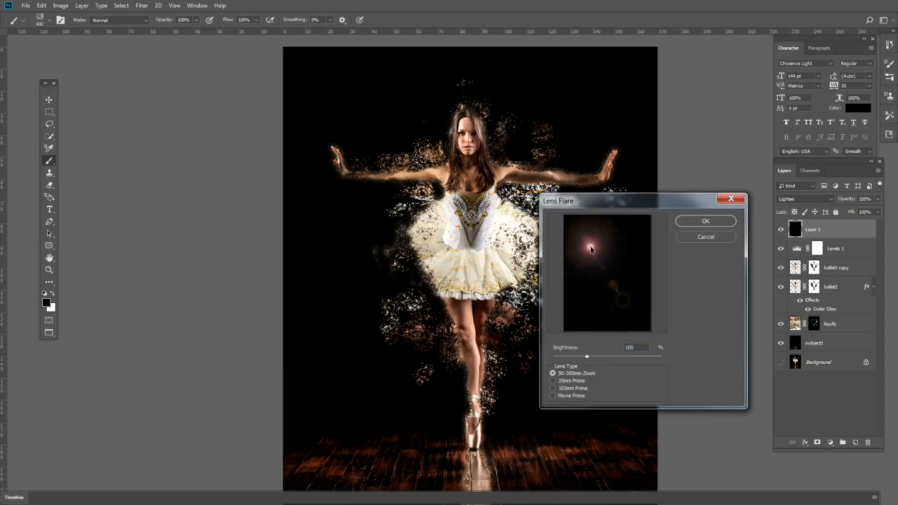
{"action": "left_click", "coordinate": [702, 226]}
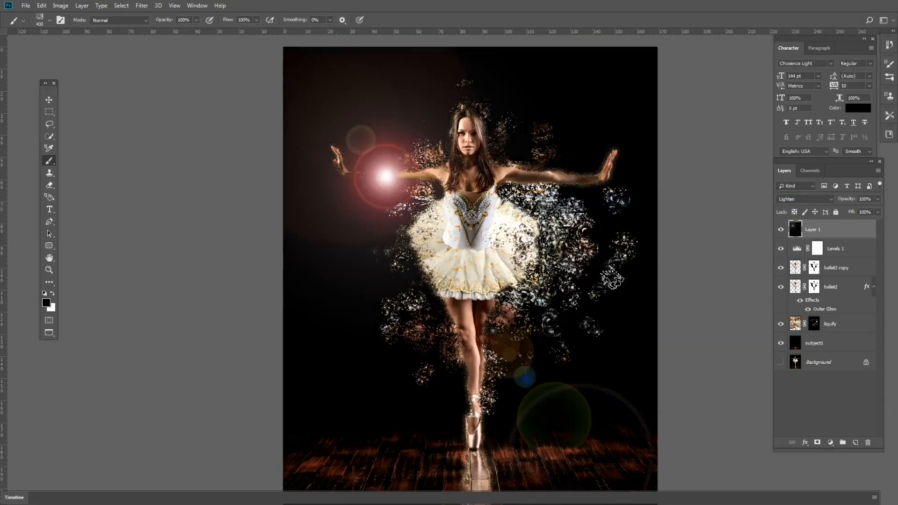
{"action": "key", "text": "v"}
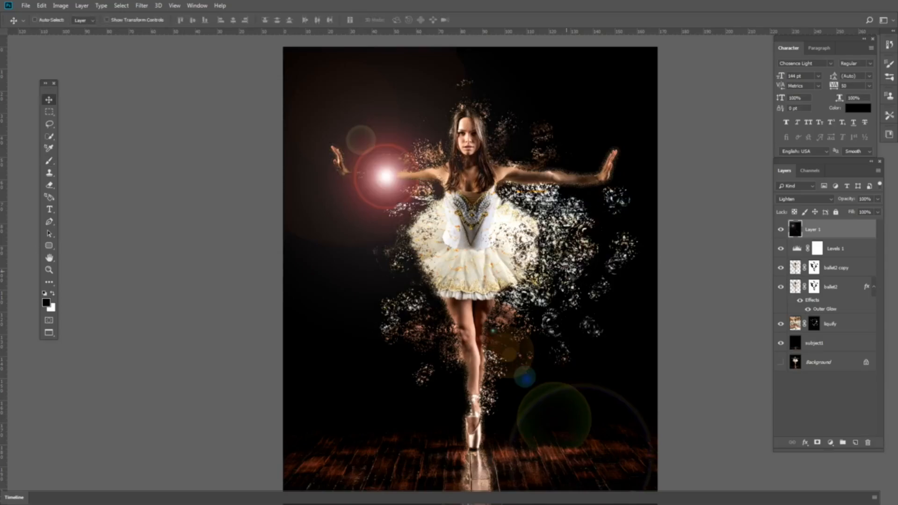